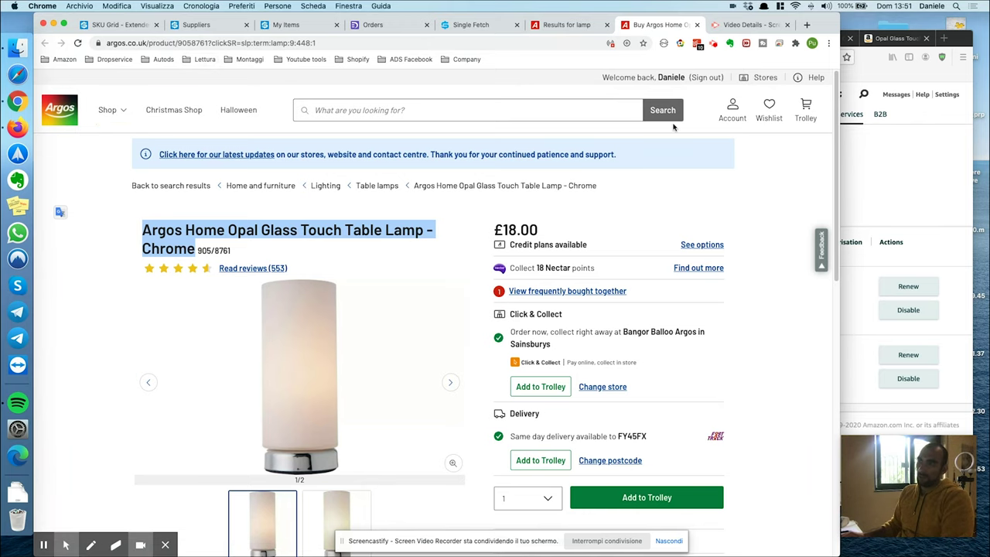
- Review the price and product description of the Argos Home Opal Glass Touch Table Lamp - Chrome
{"action": "scroll", "coordinate": [670, 127], "scroll_direction": "down", "scroll_amount": 5}
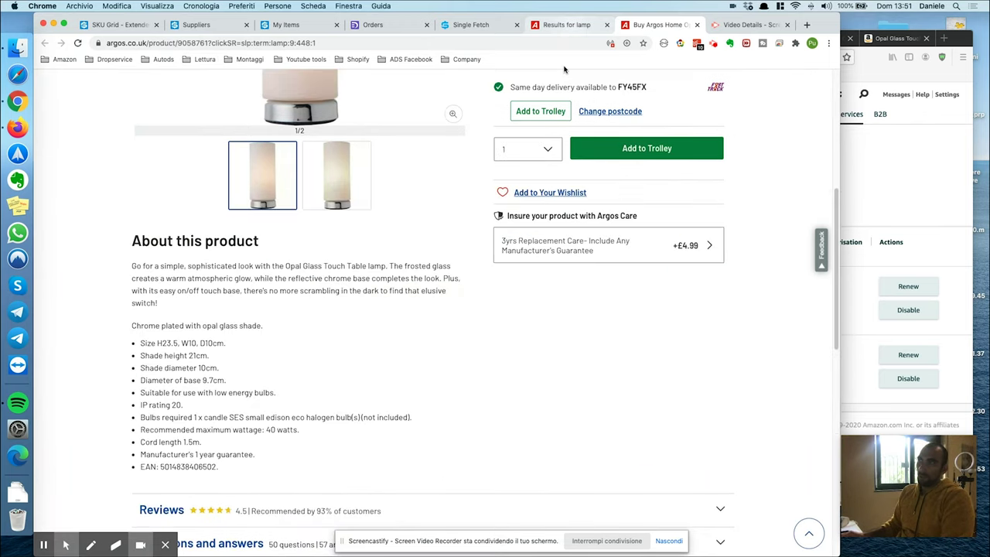
{"action": "scroll", "coordinate": [350, 259], "scroll_direction": "up", "scroll_amount": 5}
{"action": "left_click", "coordinate": [288, 237]}
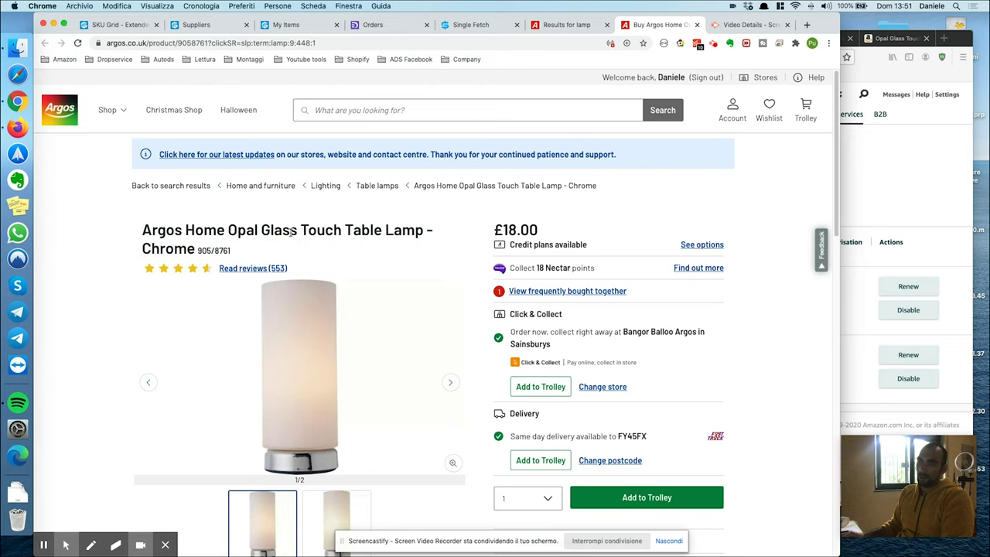
- Switch to Firefox and find the matching Opal Glass Touch Table Lamp - Chrome in the Amazon search results
{"action": "key", "text": "super+Tab"}
{"action": "left_click", "coordinate": [676, 38]}
{"action": "left_click", "coordinate": [737, 39]}
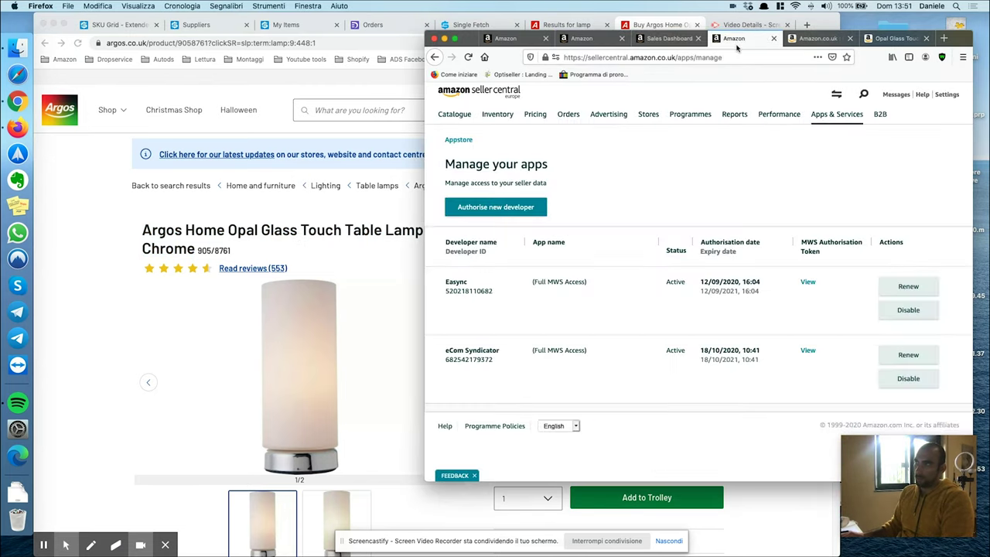
{"action": "left_click", "coordinate": [809, 38]}
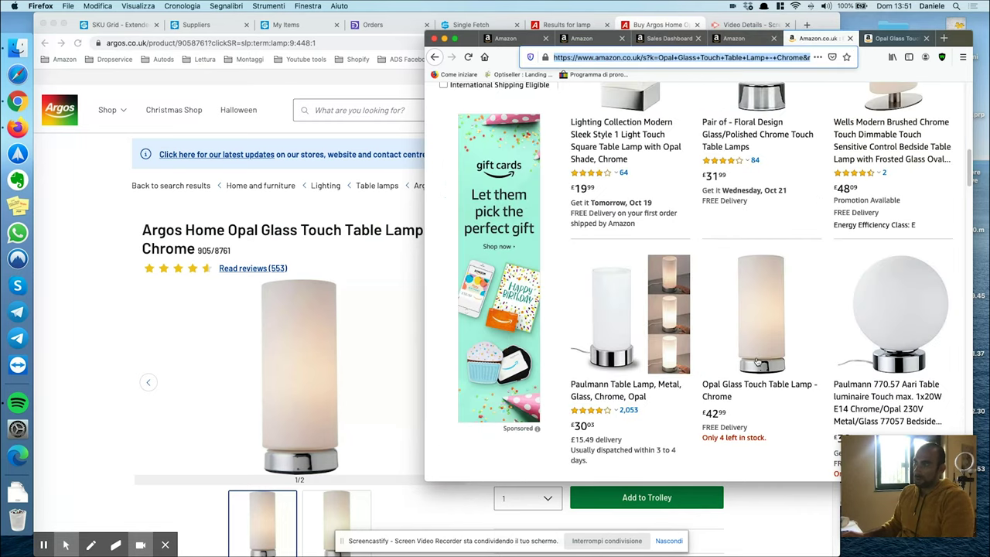
{"action": "scroll", "coordinate": [758, 306], "scroll_direction": "down", "scroll_amount": 3}
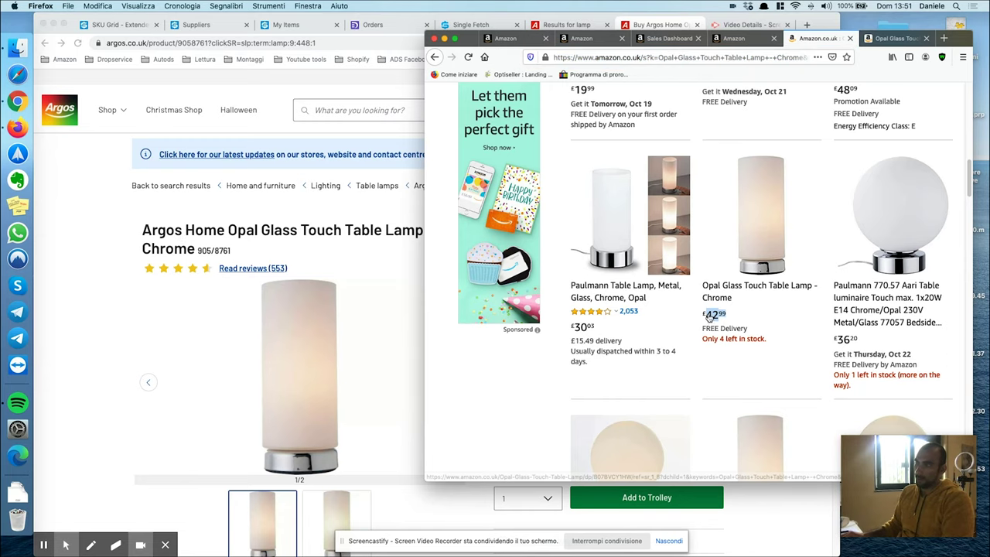
- Compare the lamp's price on the Argos page with its price in the Amazon search results
{"action": "left_click", "coordinate": [141, 358]}
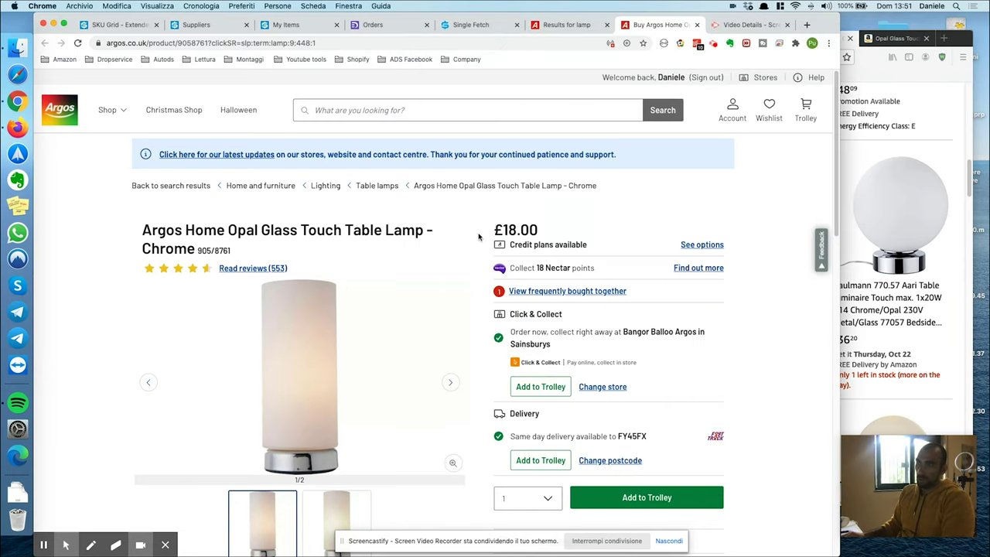
{"action": "left_click", "coordinate": [919, 332]}
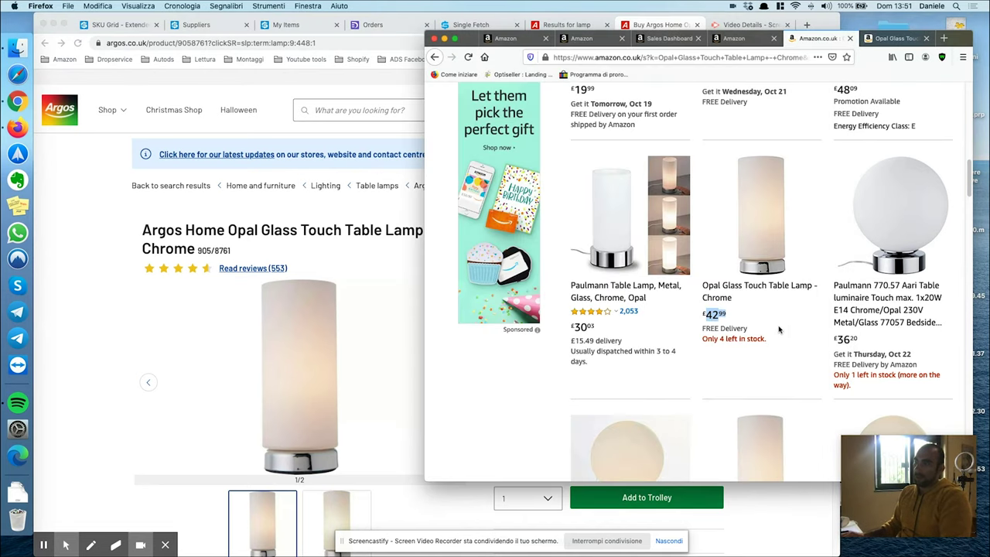
{"action": "left_click", "coordinate": [387, 272]}
{"action": "left_click", "coordinate": [798, 326]}
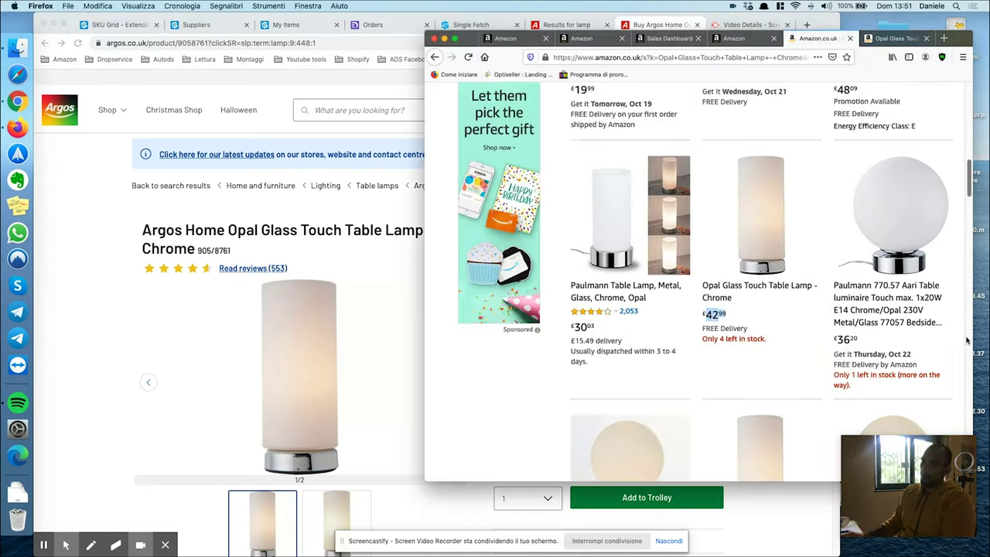
{"action": "left_click", "coordinate": [736, 322]}
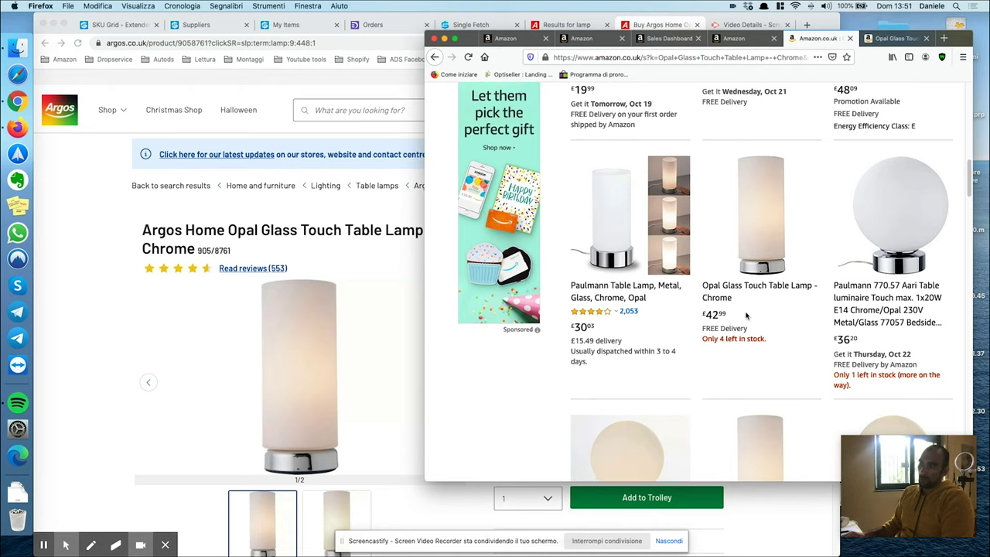
- Open the Amazon listing for the Opal Glass Touch Table Lamp - Chrome and check its price and details
{"action": "left_click", "coordinate": [730, 292]}
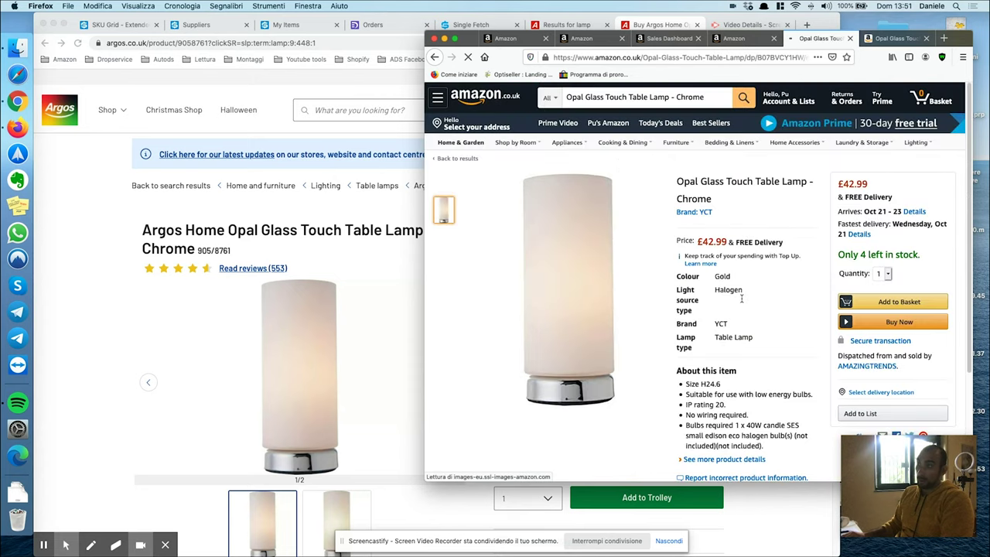
{"action": "scroll", "coordinate": [891, 360], "scroll_direction": "down", "scroll_amount": 1}
{"action": "scroll", "coordinate": [892, 360], "scroll_direction": "down", "scroll_amount": 3}
{"action": "scroll", "coordinate": [746, 319], "scroll_direction": "up", "scroll_amount": 4}
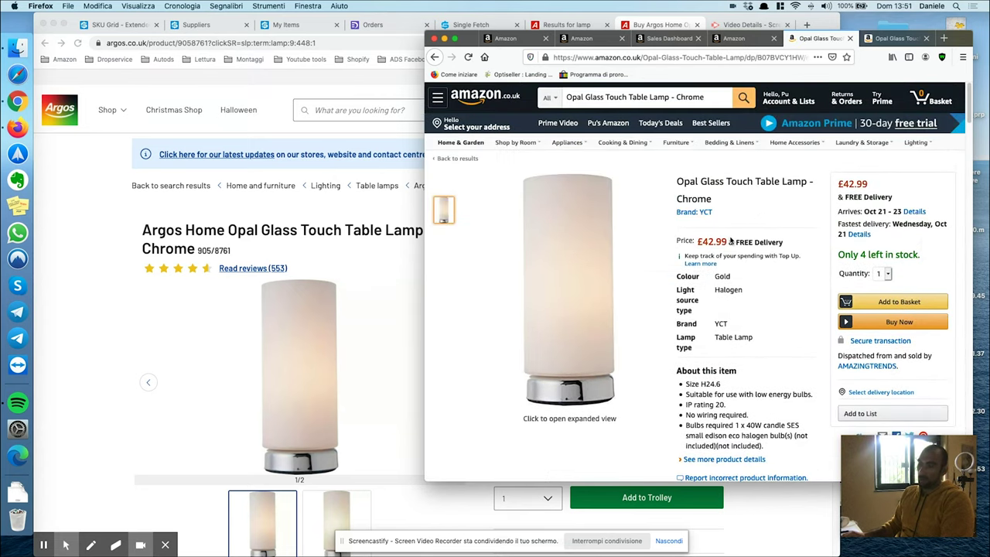
{"action": "left_click_drag", "start_coordinate": [697, 241], "coordinate": [716, 240]}
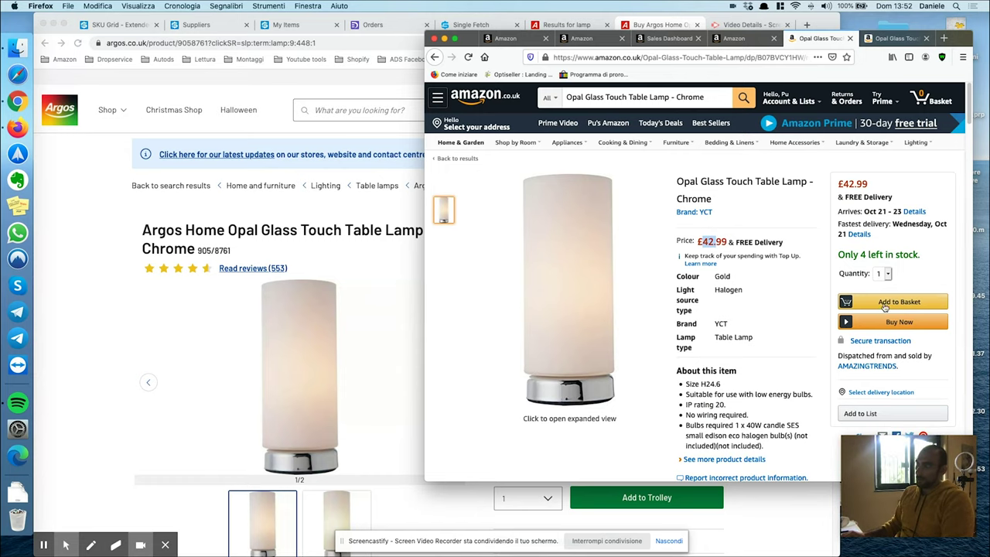
- Look over the Seller Central home page and Sales Dashboard, and return to the Amazon lamp listing
{"action": "left_click", "coordinate": [525, 41]}
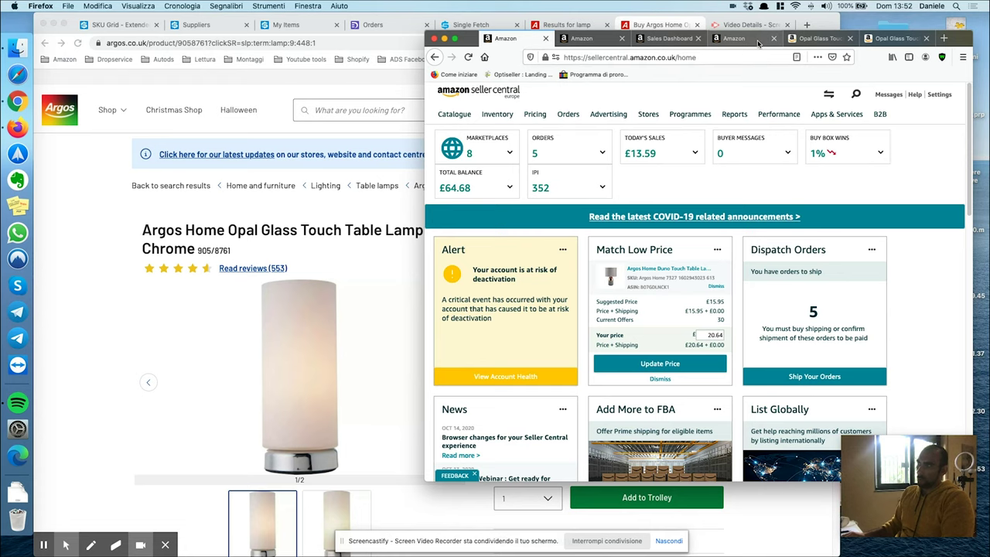
{"action": "key", "text": "ctrl+Tab"}
{"action": "key", "text": "ctrl+Tab"}
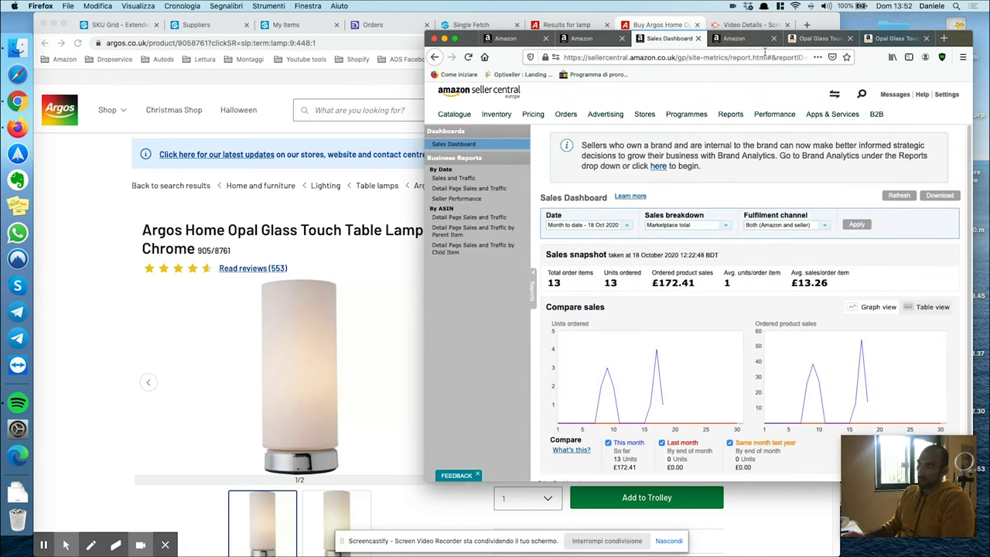
{"action": "left_click", "coordinate": [885, 41]}
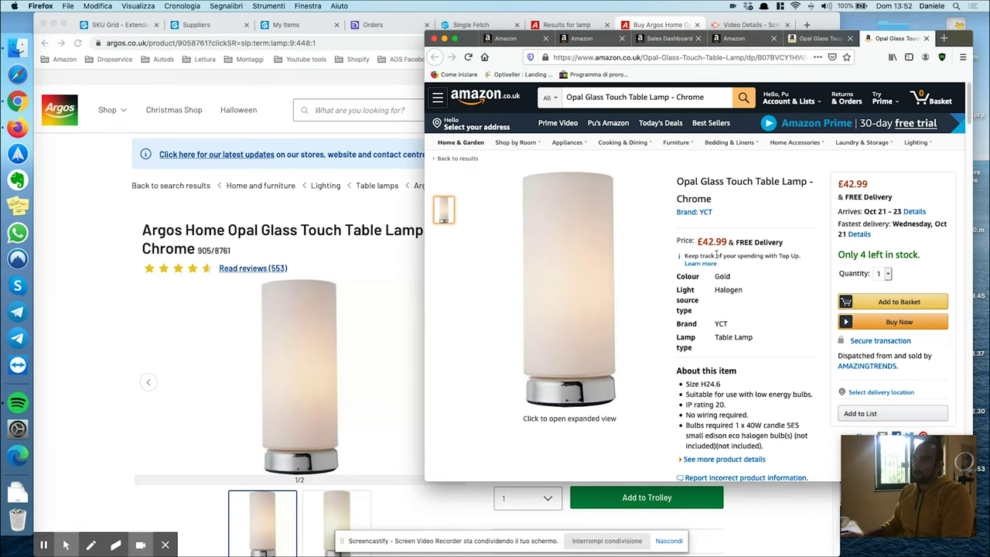
- Switch to Chrome to check the supplier price on Argos against the open Amazon lamp listing
{"action": "key", "text": "super+Tab"}
{"action": "left_click_drag", "start_coordinate": [539, 229], "coordinate": [495, 230]}
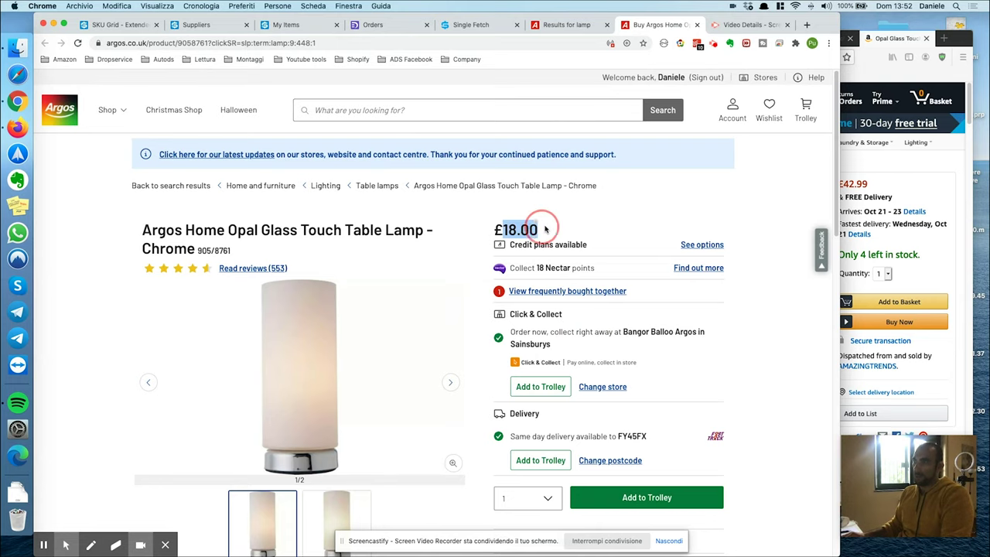
{"action": "key", "text": "super+Tab"}
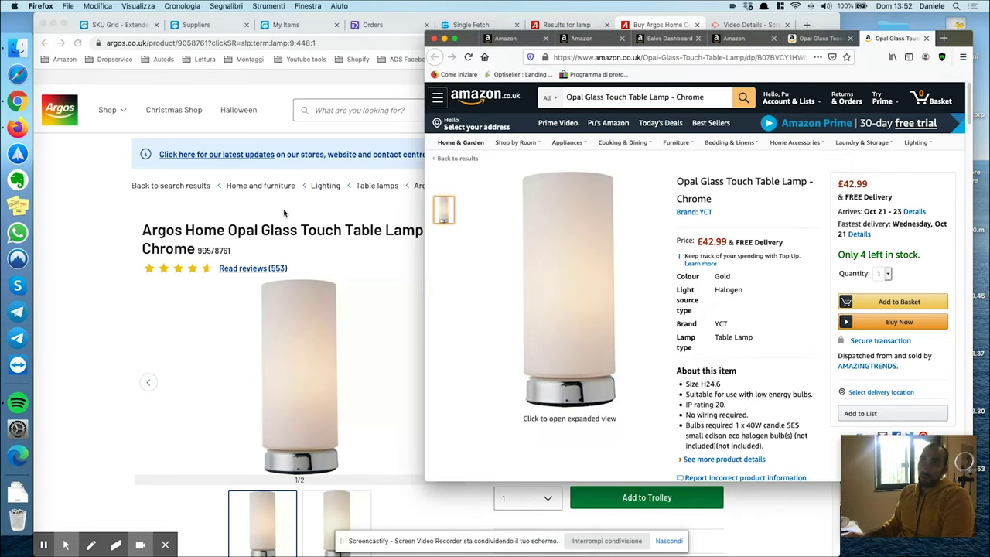
- Examine the Argos lamp page in Chrome, from the price and delivery options to the specifications and reviews section
{"action": "key", "text": "super+Tab"}
{"action": "scroll", "coordinate": [453, 242], "scroll_direction": "down", "scroll_amount": 15}
{"action": "scroll", "coordinate": [456, 240], "scroll_direction": "up", "scroll_amount": 15}
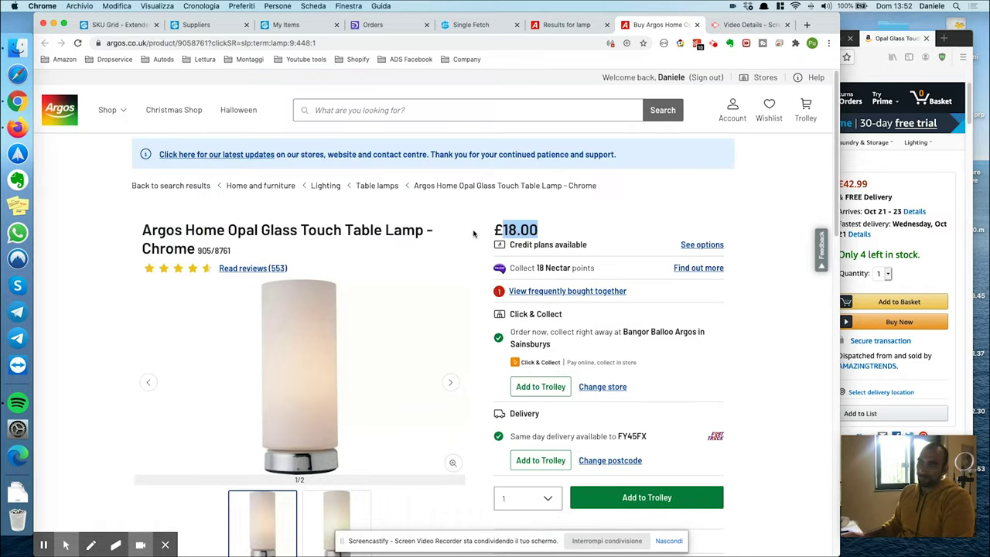
{"action": "scroll", "coordinate": [473, 232], "scroll_direction": "down", "scroll_amount": 15}
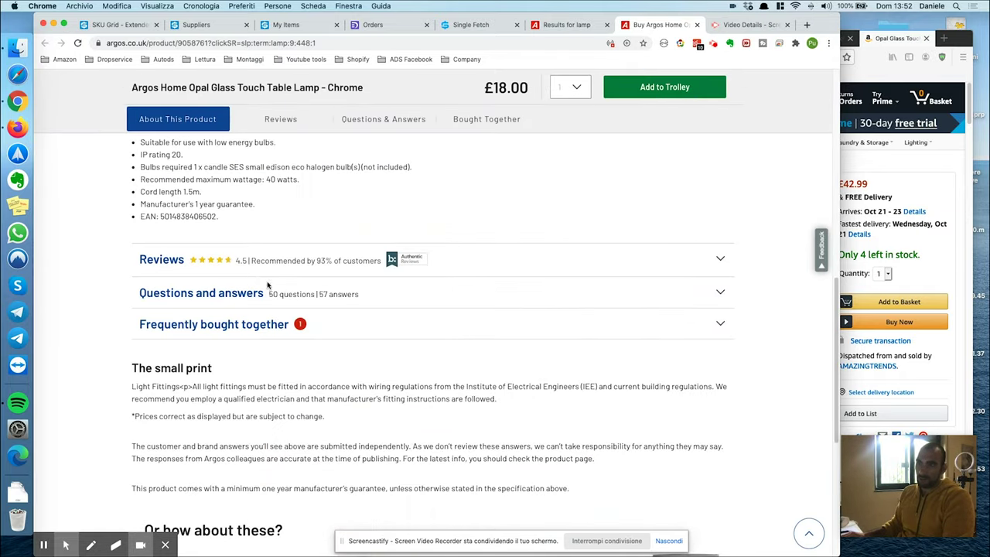
{"action": "scroll", "coordinate": [325, 273], "scroll_direction": "up", "scroll_amount": 15}
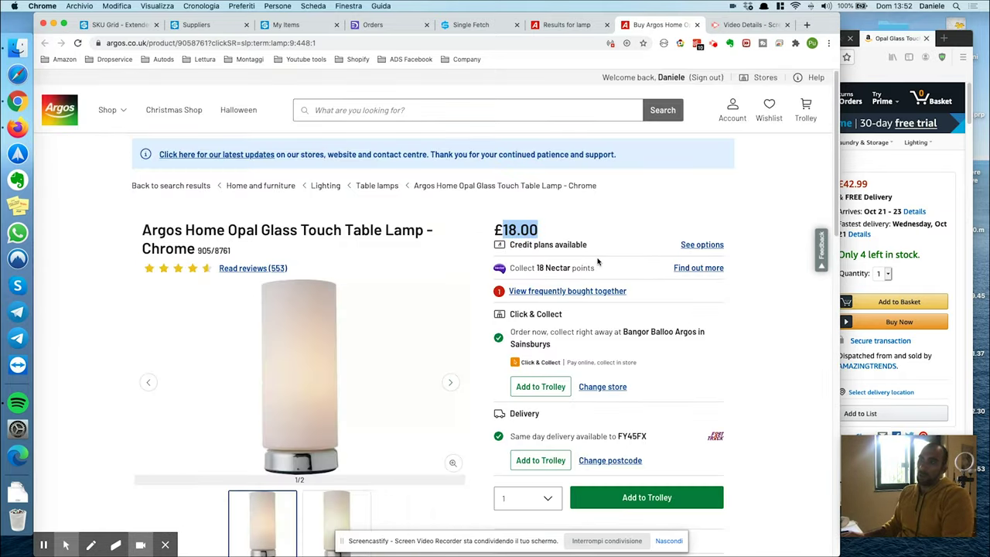
{"action": "scroll", "coordinate": [627, 312], "scroll_direction": "down", "scroll_amount": 3}
{"action": "scroll", "coordinate": [661, 172], "scroll_direction": "up", "scroll_amount": 3}
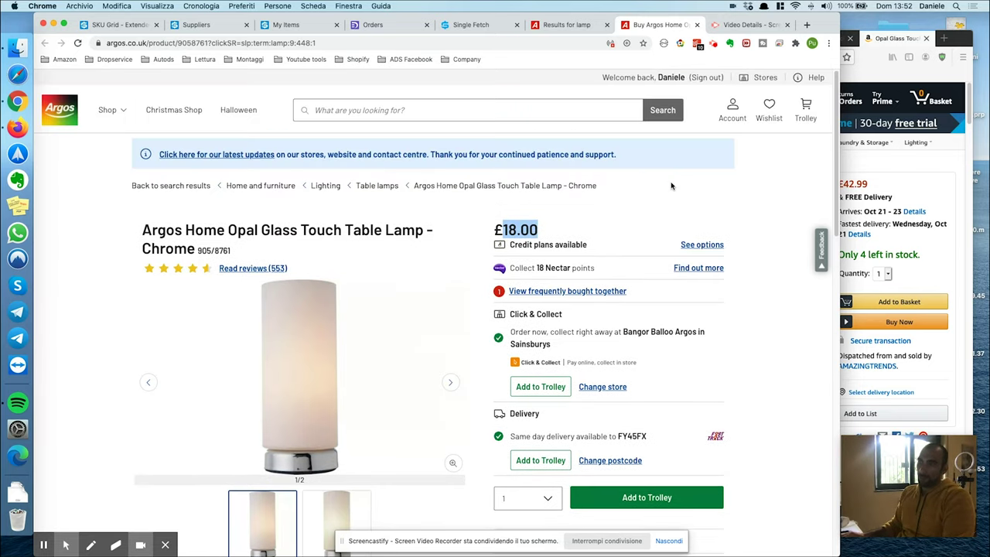
{"action": "scroll", "coordinate": [649, 178], "scroll_direction": "down", "scroll_amount": 1}
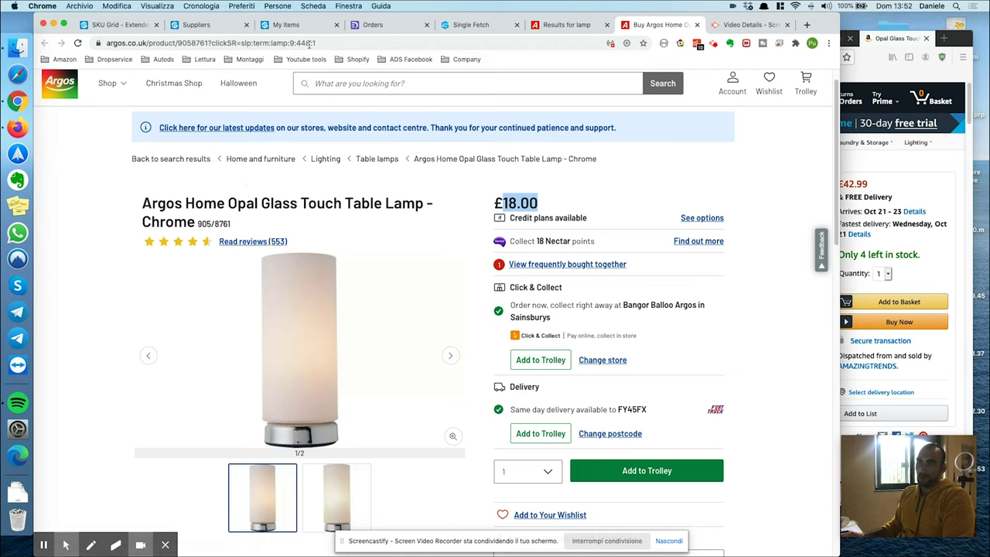
- Copy the Argos lamp page's URL into SKU Fetch's Single Fetch form and process it
{"action": "left_click", "coordinate": [260, 47]}
{"action": "key", "text": "super+c"}
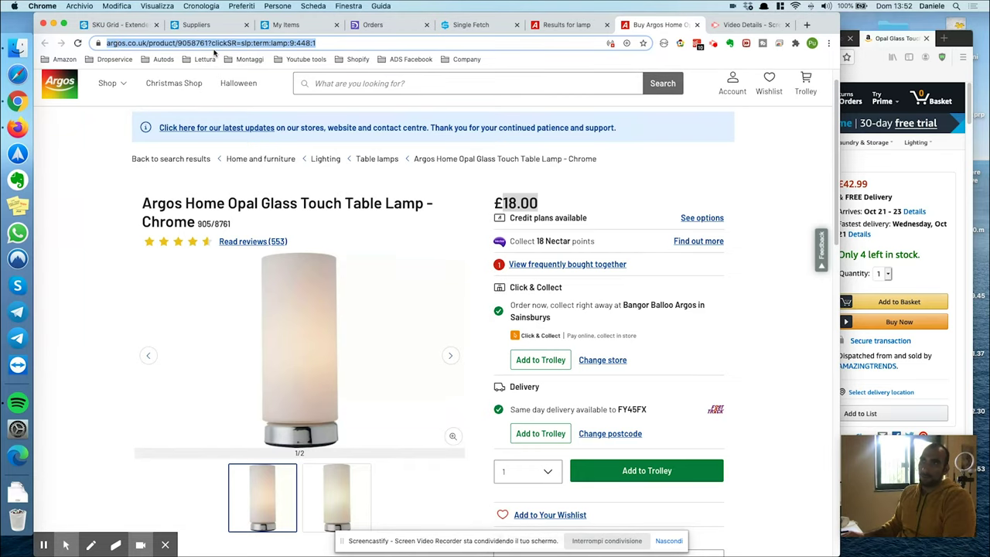
{"action": "left_click", "coordinate": [464, 24]}
{"action": "left_click", "coordinate": [259, 170]}
{"action": "key", "text": "super+v"}
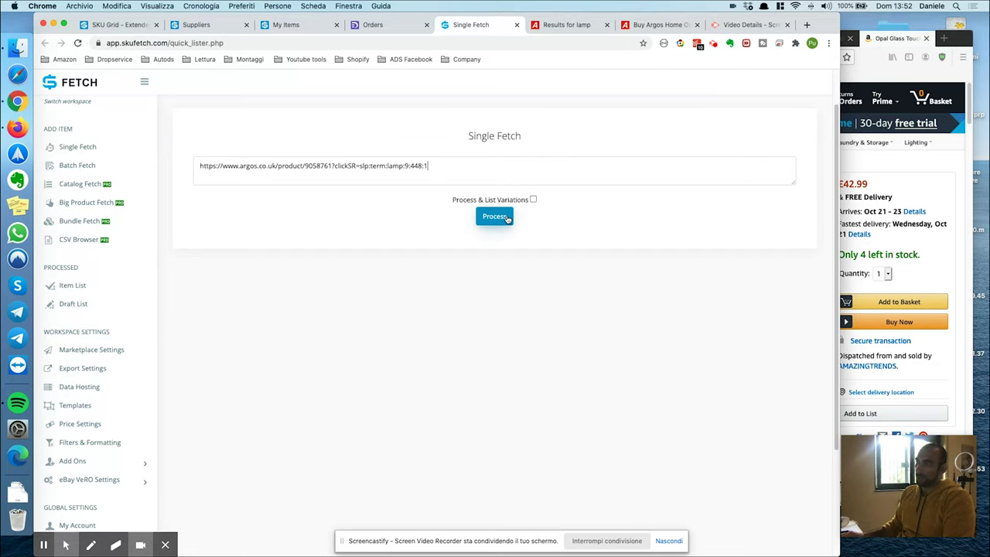
{"action": "left_click", "coordinate": [507, 221]}
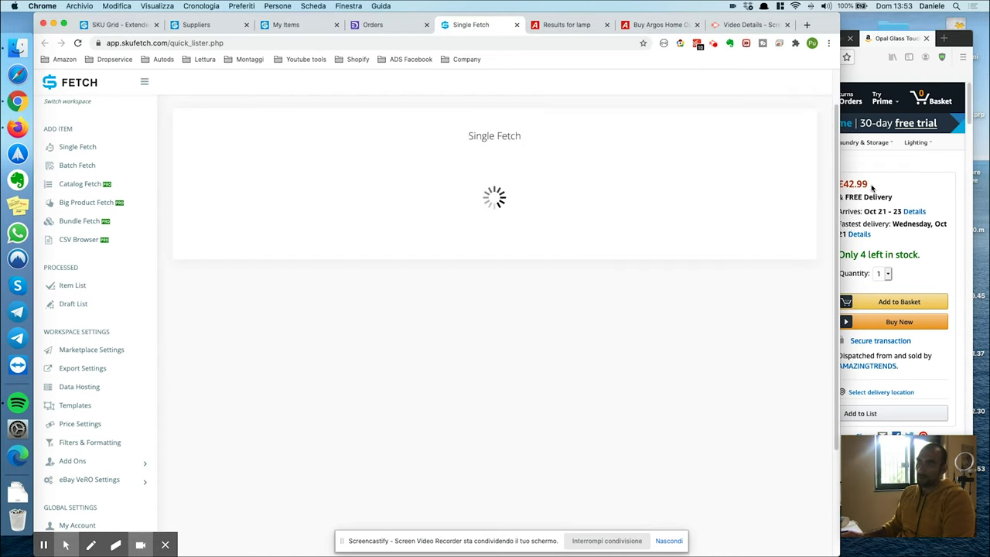
- Examine the ordered product sales and units ordered in the Seller Central Sales Dashboard in Firefox
{"action": "left_click", "coordinate": [928, 185]}
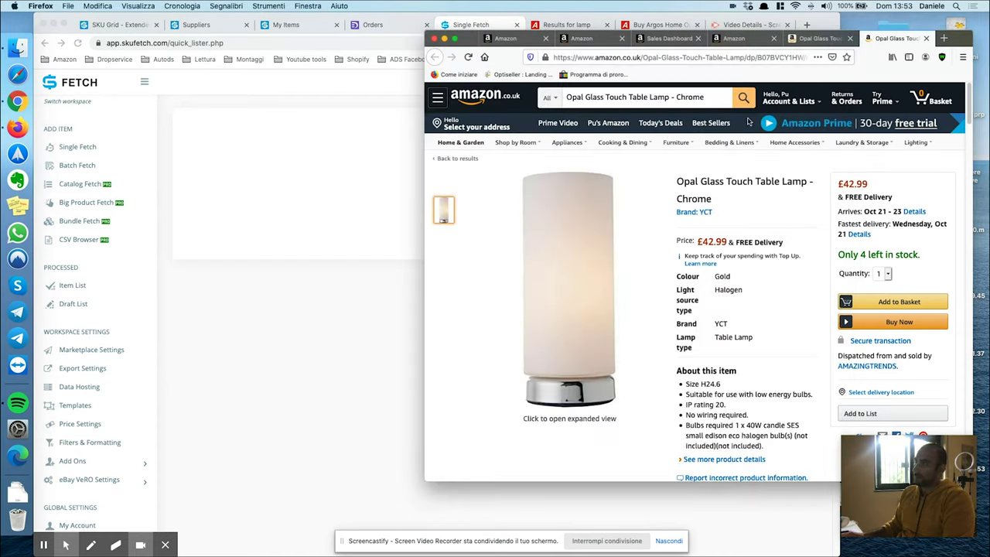
{"action": "left_click", "coordinate": [667, 40]}
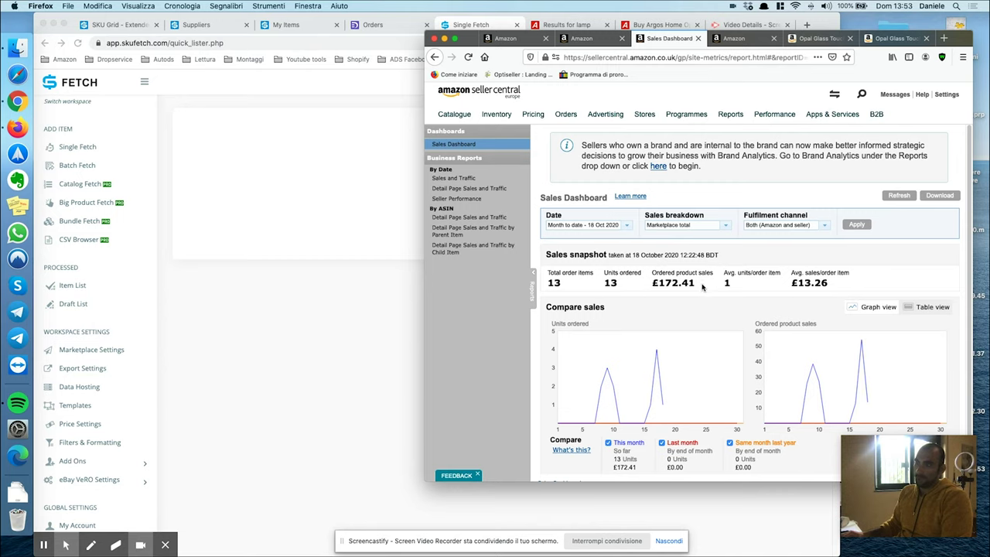
{"action": "left_click_drag", "start_coordinate": [703, 287], "coordinate": [674, 288]}
{"action": "left_click", "coordinate": [679, 290]}
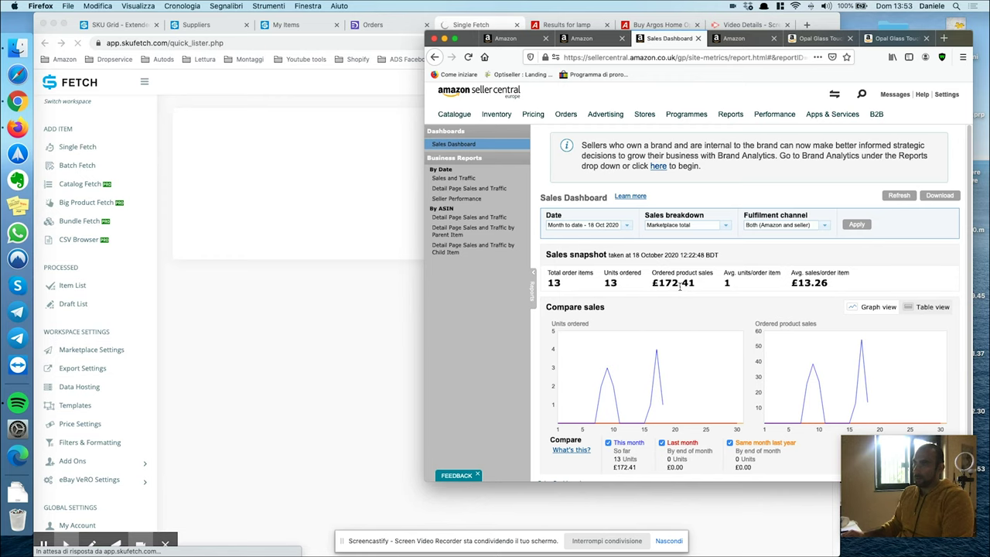
{"action": "left_click_drag", "start_coordinate": [715, 290], "coordinate": [641, 287]}
{"action": "left_click", "coordinate": [676, 321]}
{"action": "scroll", "coordinate": [669, 321], "scroll_direction": "down", "scroll_amount": 1}
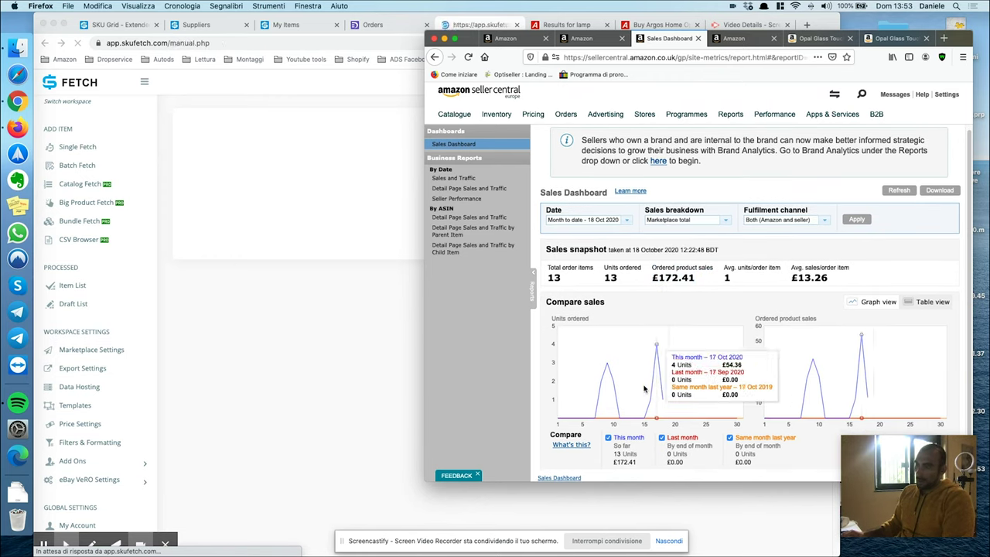
{"action": "double_click", "coordinate": [682, 279]}
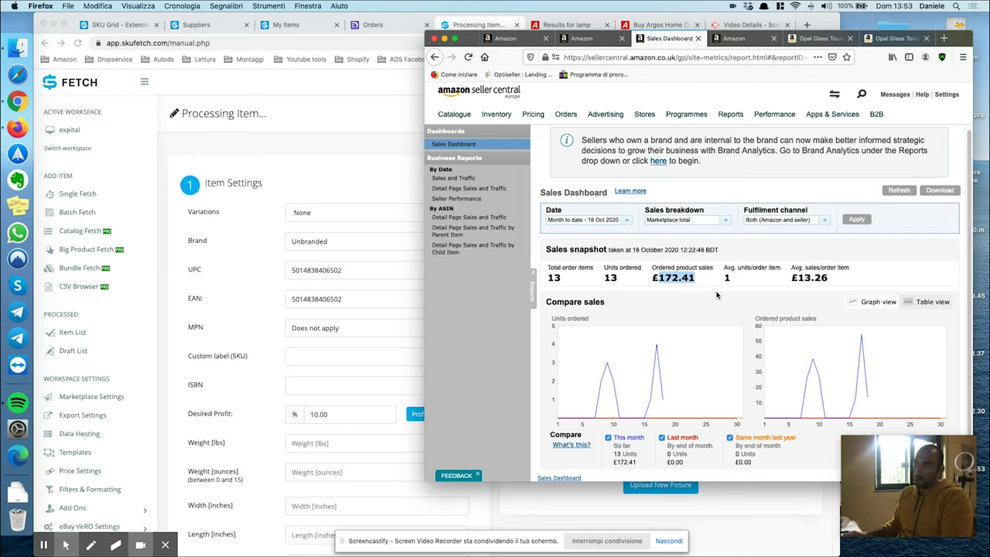
{"action": "left_click", "coordinate": [692, 280]}
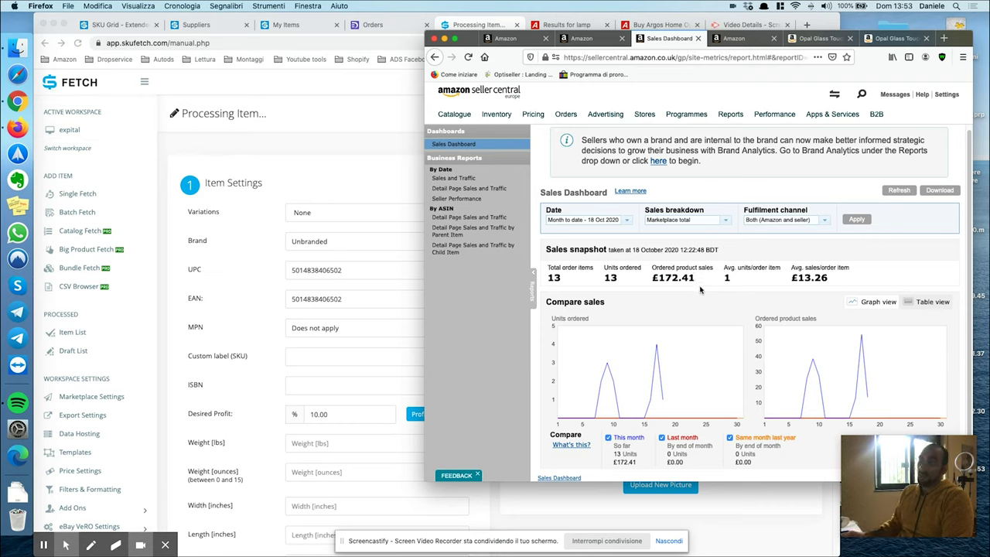
{"action": "left_click_drag", "start_coordinate": [699, 283], "coordinate": [659, 276]}
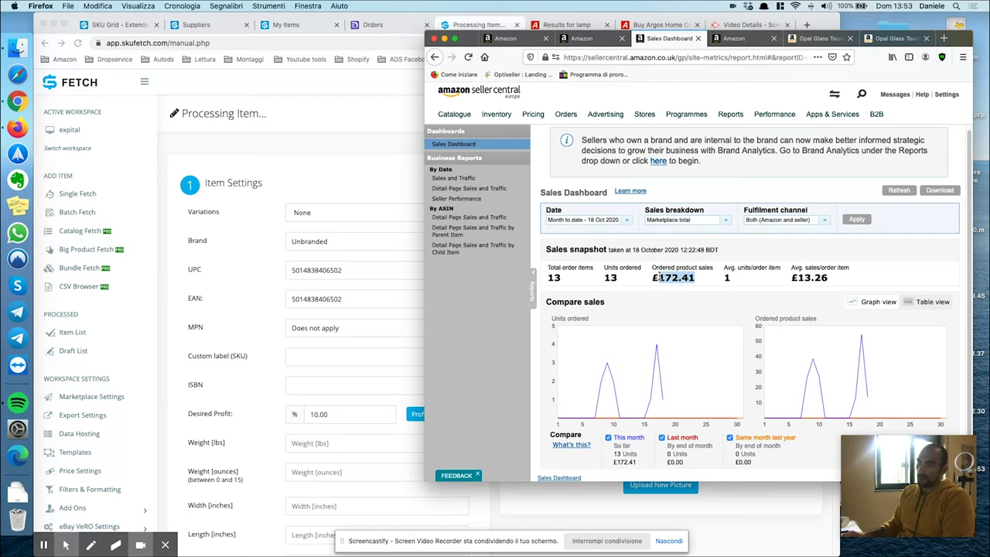
{"action": "left_click", "coordinate": [719, 292]}
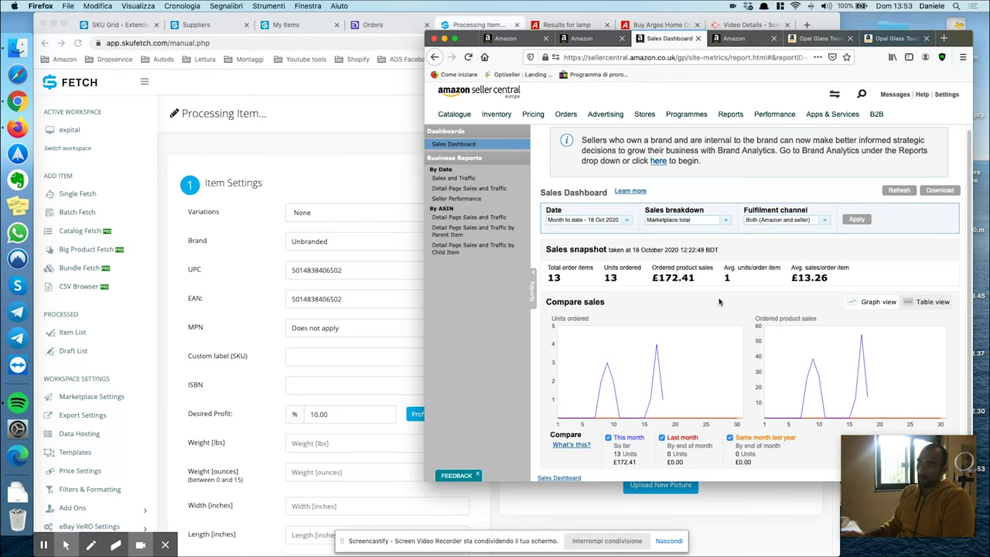
- Switch to Chrome and review the fetched lamp's item settings, title and gallery in SKU Fetch
{"action": "left_click", "coordinate": [476, 25]}
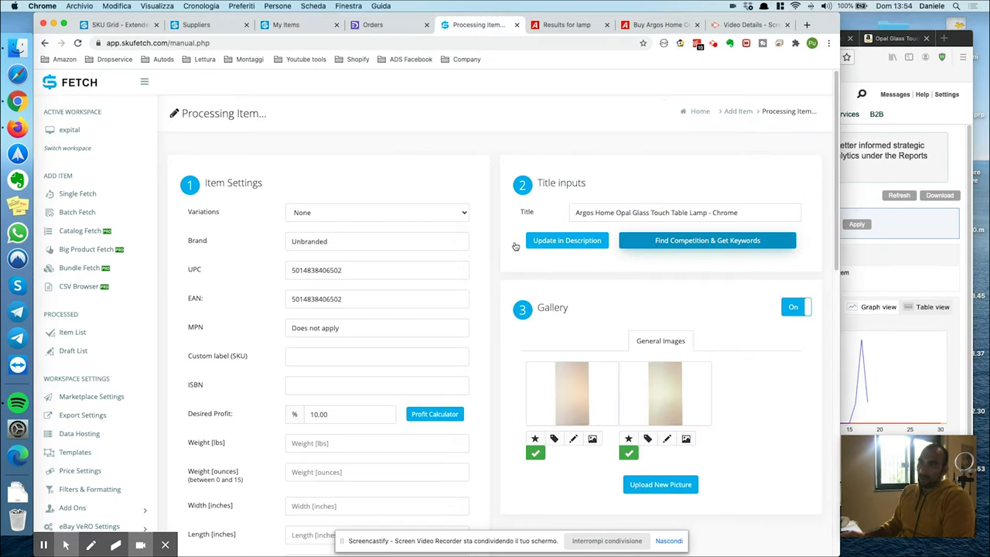
{"action": "scroll", "coordinate": [400, 185], "scroll_direction": "down", "scroll_amount": 5}
{"action": "scroll", "coordinate": [541, 220], "scroll_direction": "up", "scroll_amount": 5}
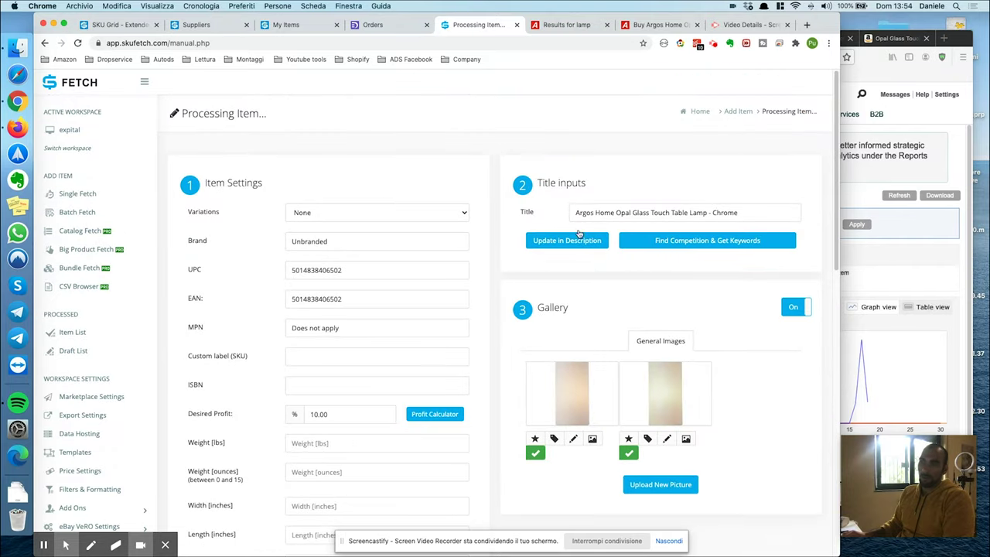
- Clear the lamp's brand and enter it again as Unbranded
{"action": "scroll", "coordinate": [595, 222], "scroll_direction": "down", "scroll_amount": 6}
{"action": "scroll", "coordinate": [587, 226], "scroll_direction": "up", "scroll_amount": 7}
{"action": "double_click", "coordinate": [327, 241]}
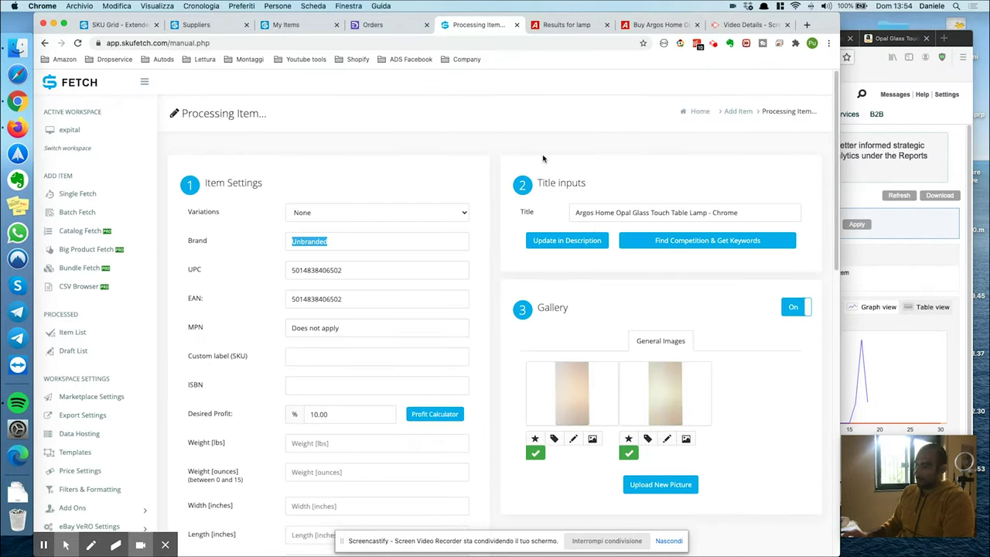
{"action": "key", "text": "BackSpace"}
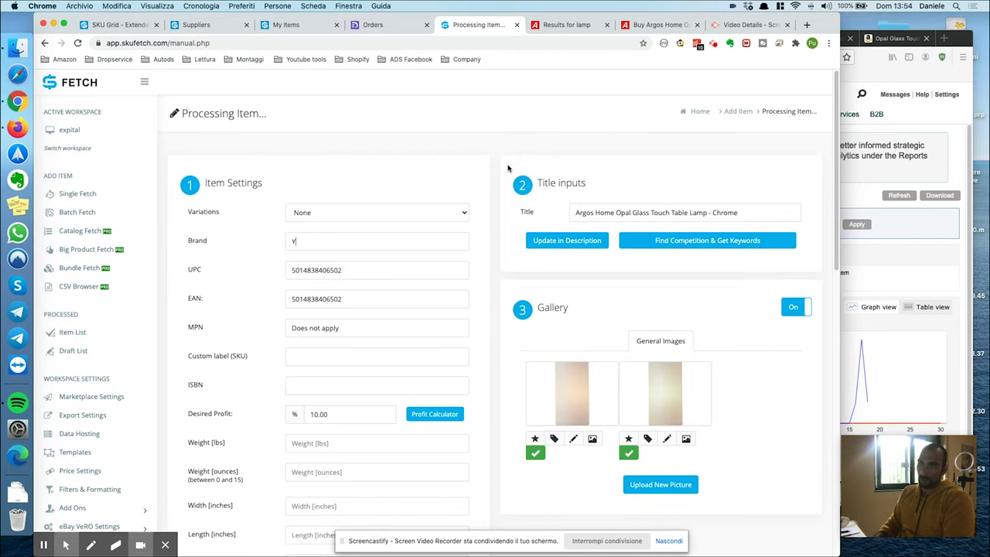
{"action": "type", "text": "Ybv"}
{"action": "key", "text": "BackSpace"}
{"action": "type", "text": "branded"}
- Examine the lamp's item settings, from the UPC and EAN to the weight, width, length and depth fields
{"action": "scroll", "coordinate": [288, 269], "scroll_direction": "down", "scroll_amount": 1}
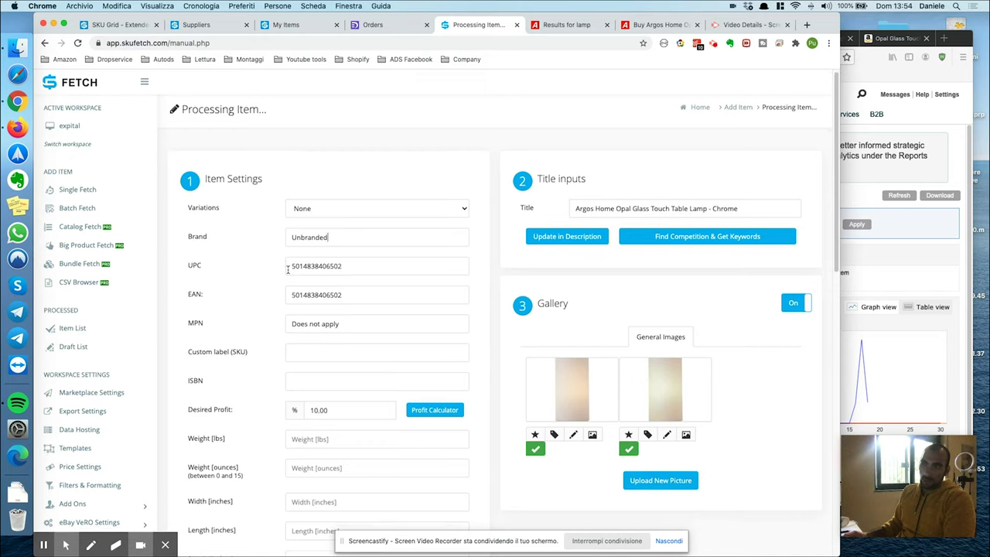
{"action": "scroll", "coordinate": [344, 270], "scroll_direction": "down", "scroll_amount": 1}
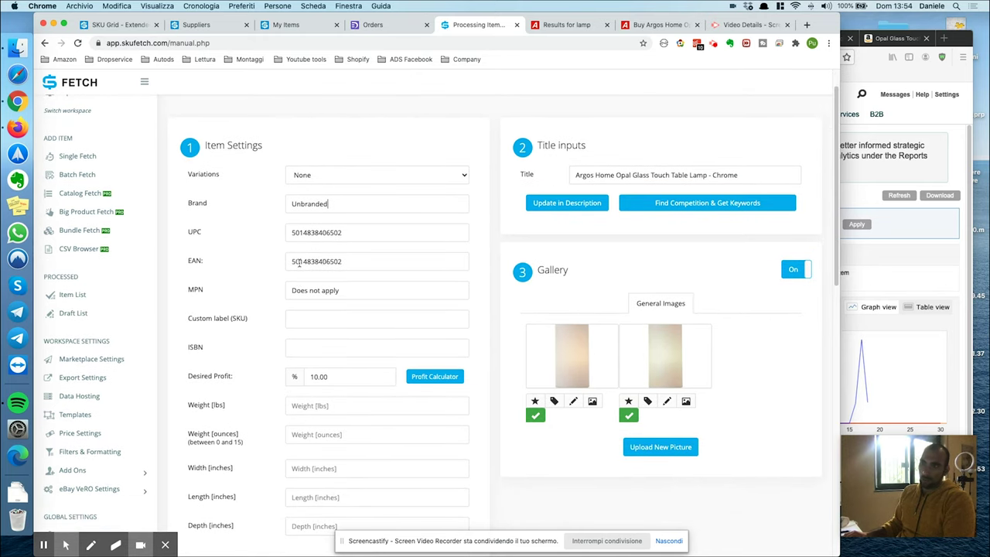
{"action": "scroll", "coordinate": [371, 277], "scroll_direction": "down", "scroll_amount": 2}
{"action": "scroll", "coordinate": [355, 309], "scroll_direction": "down", "scroll_amount": 4}
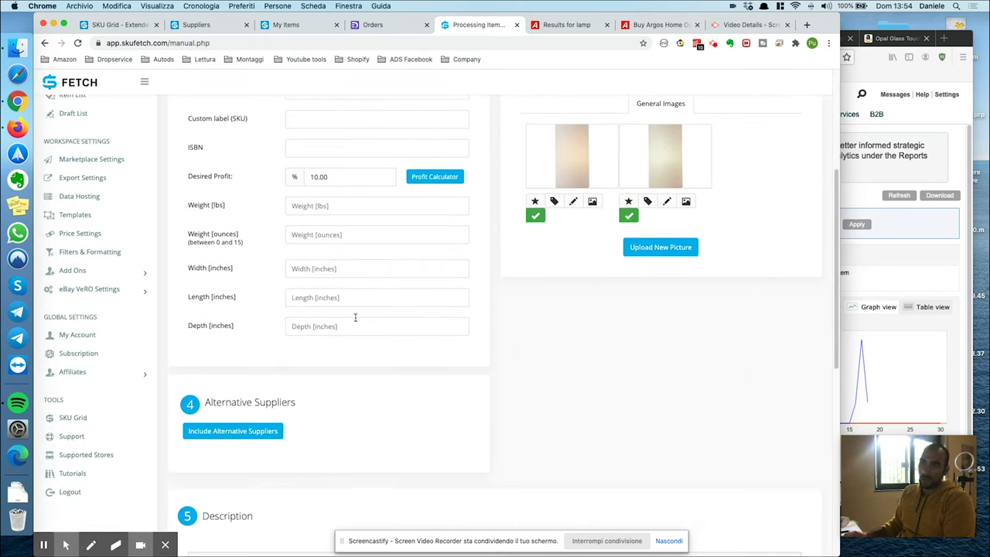
{"action": "left_click", "coordinate": [298, 207]}
{"action": "left_click", "coordinate": [314, 235]}
{"action": "left_click", "coordinate": [308, 276]}
{"action": "scroll", "coordinate": [553, 301], "scroll_direction": "up", "scroll_amount": 7}
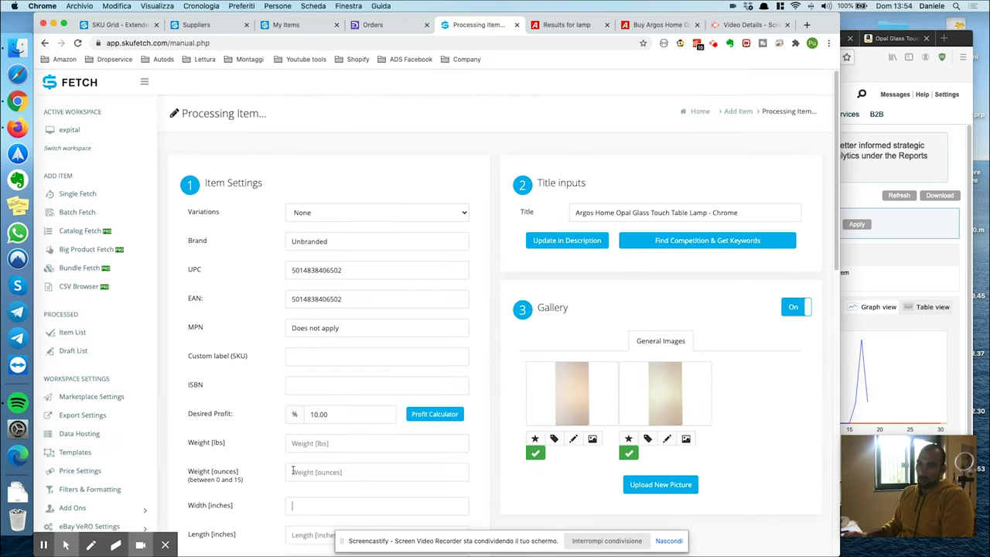
- Remove "Argos" from the title so that it reads "Home Opal Glass Touch Table Lamp - Chrome"
{"action": "scroll", "coordinate": [425, 433], "scroll_direction": "down", "scroll_amount": 1}
{"action": "scroll", "coordinate": [541, 406], "scroll_direction": "up", "scroll_amount": 1}
{"action": "left_click_drag", "start_coordinate": [595, 212], "coordinate": [576, 212]}
{"action": "key", "text": "BackSpace"}
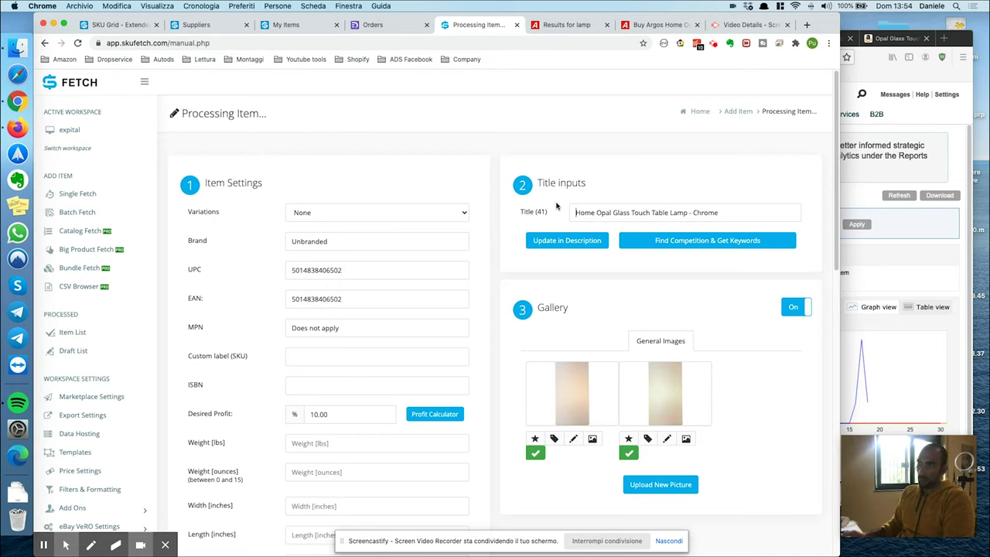
- Switch to Firefox and check the brand on the Amazon listing for the Opal Glass Touch Table Lamp
{"action": "left_click", "coordinate": [873, 260]}
{"action": "left_click", "coordinate": [734, 39]}
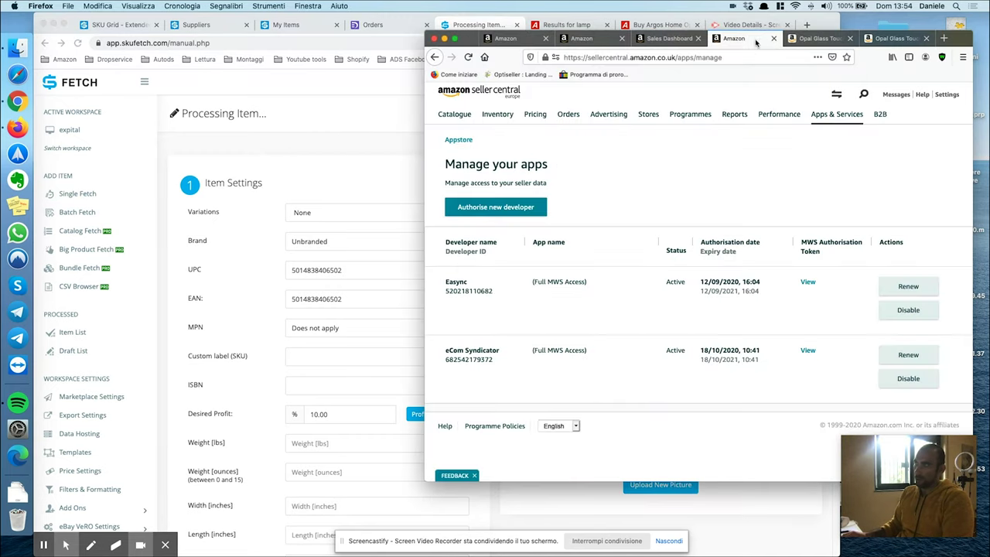
{"action": "left_click", "coordinate": [889, 39]}
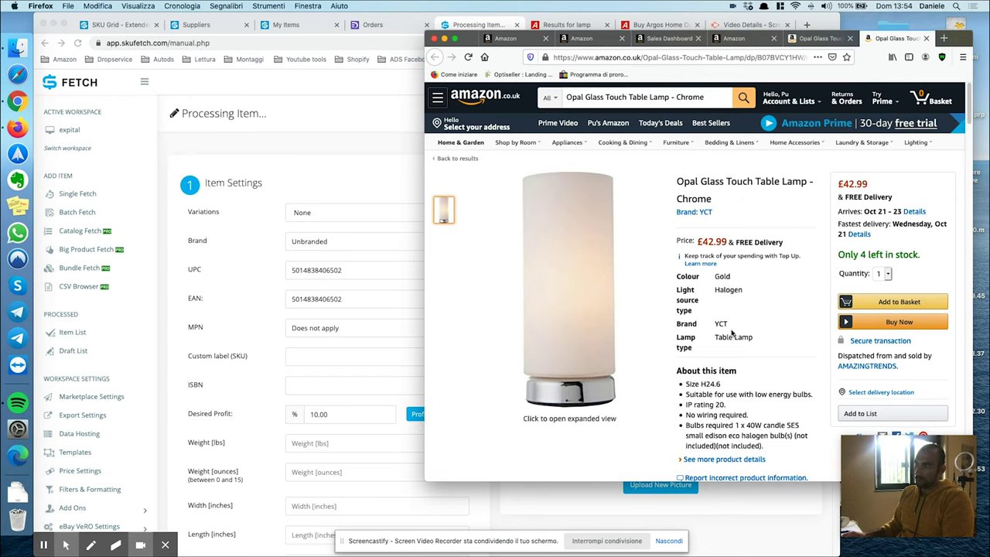
- Switch back to SKU Fetch in Chrome, review the lamp's description, and process the item
{"action": "left_click", "coordinate": [390, 272]}
{"action": "scroll", "coordinate": [705, 280], "scroll_direction": "down", "scroll_amount": 4}
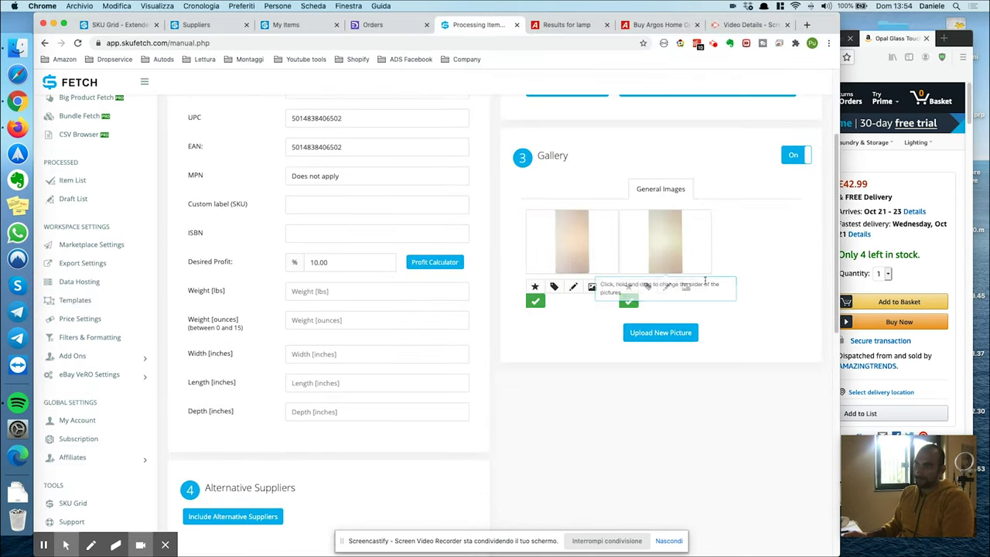
{"action": "scroll", "coordinate": [705, 285], "scroll_direction": "down", "scroll_amount": 12}
{"action": "scroll", "coordinate": [497, 203], "scroll_direction": "down", "scroll_amount": 8}
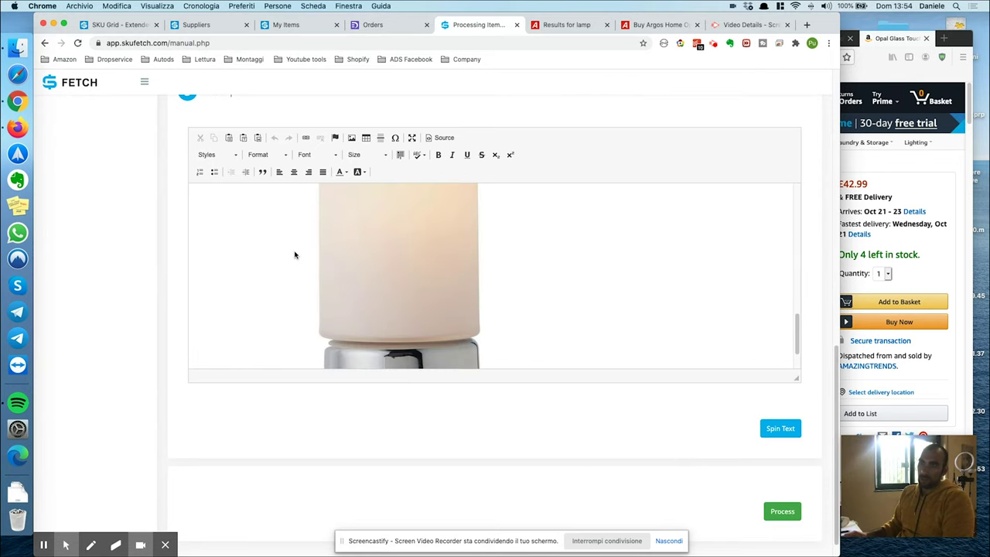
{"action": "scroll", "coordinate": [294, 254], "scroll_direction": "down", "scroll_amount": 3}
{"action": "scroll", "coordinate": [298, 255], "scroll_direction": "up", "scroll_amount": 20}
{"action": "scroll", "coordinate": [441, 263], "scroll_direction": "down", "scroll_amount": 15}
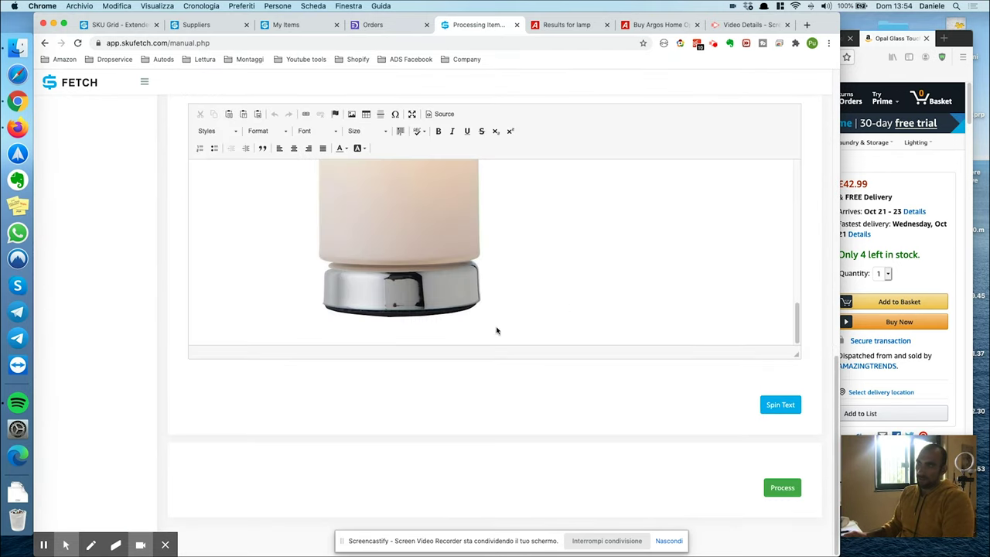
{"action": "left_click", "coordinate": [783, 488]}
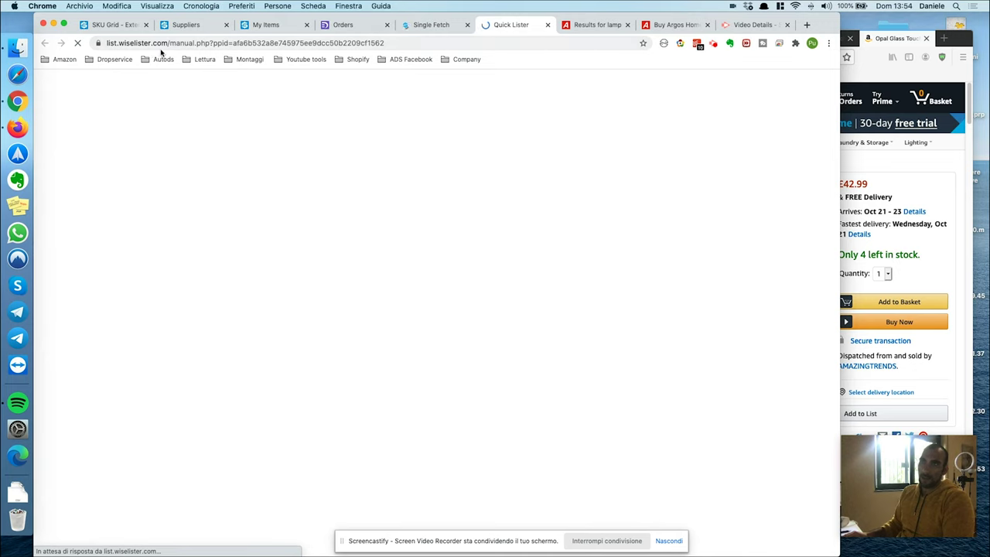
- Check the lamp's general auto fulfilled settings in Wise Lister and list the item
{"action": "left_click", "coordinate": [443, 26]}
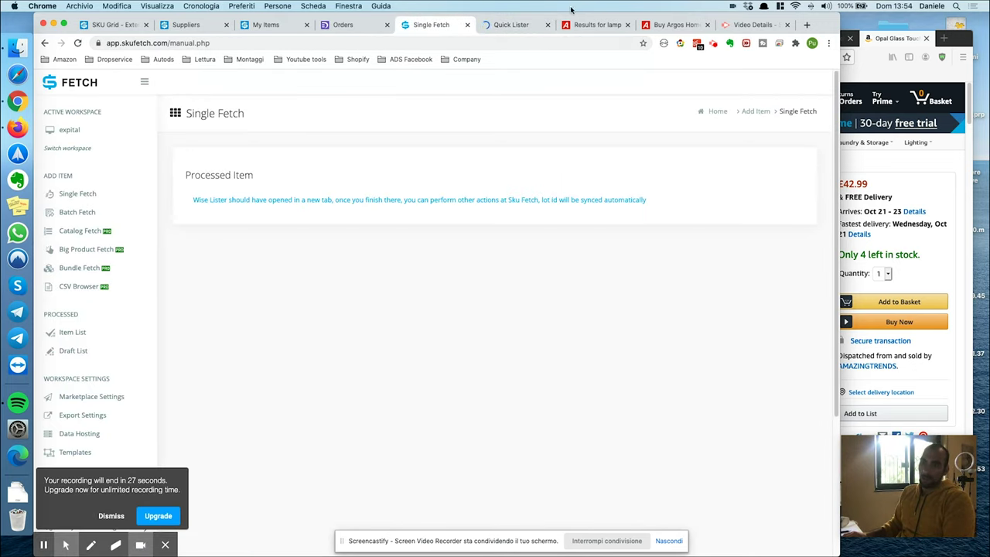
{"action": "left_click", "coordinate": [509, 25]}
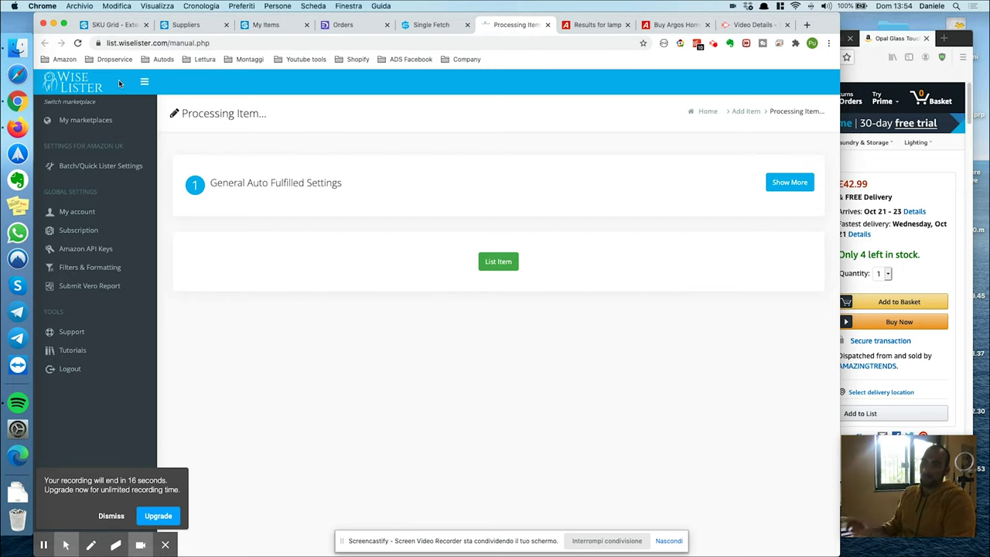
{"action": "left_click", "coordinate": [776, 190]}
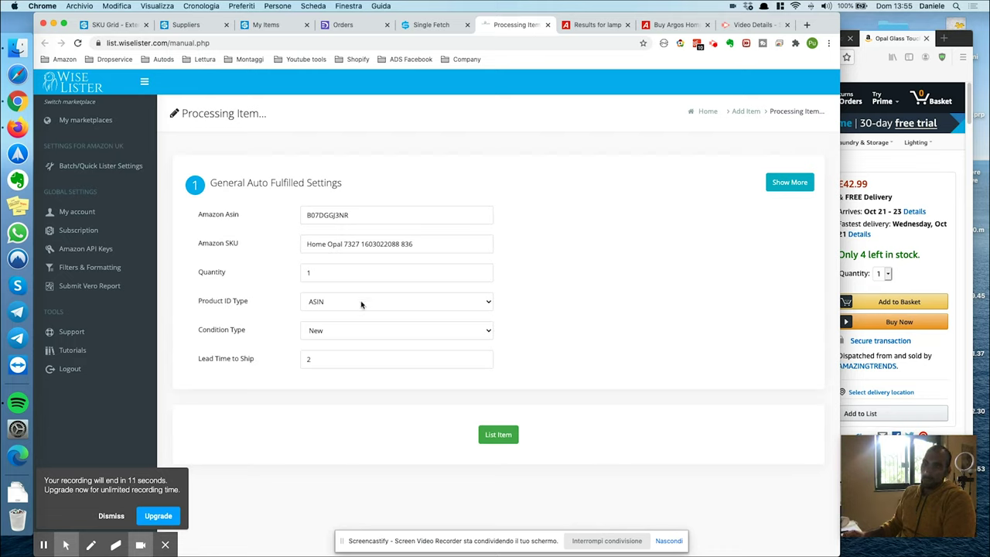
{"action": "left_click", "coordinate": [343, 337]}
{"action": "left_click", "coordinate": [312, 361]}
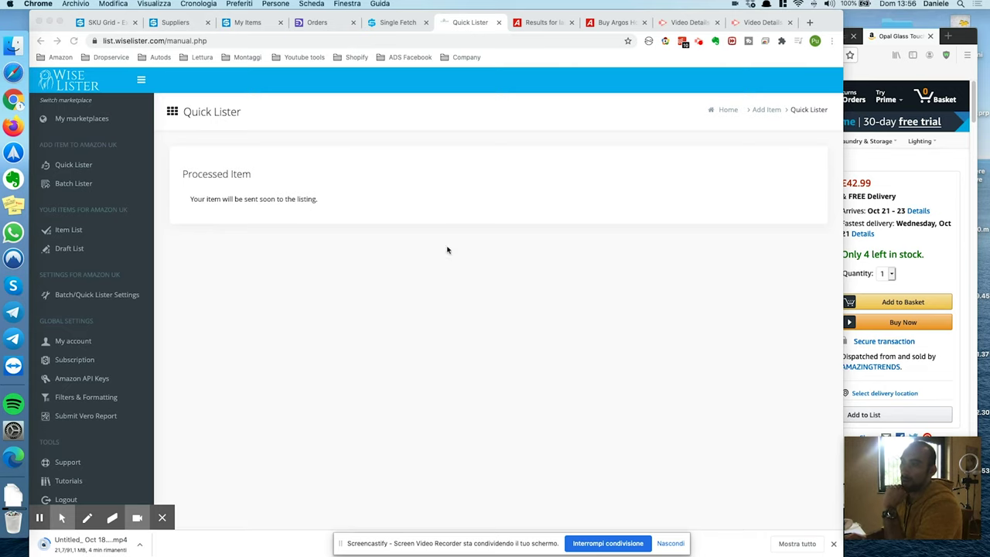
- Open SKU Fetch's list of processed items and locate the Home Opal Glass Touch Table Lamp entry
{"action": "left_click", "coordinate": [393, 22]}
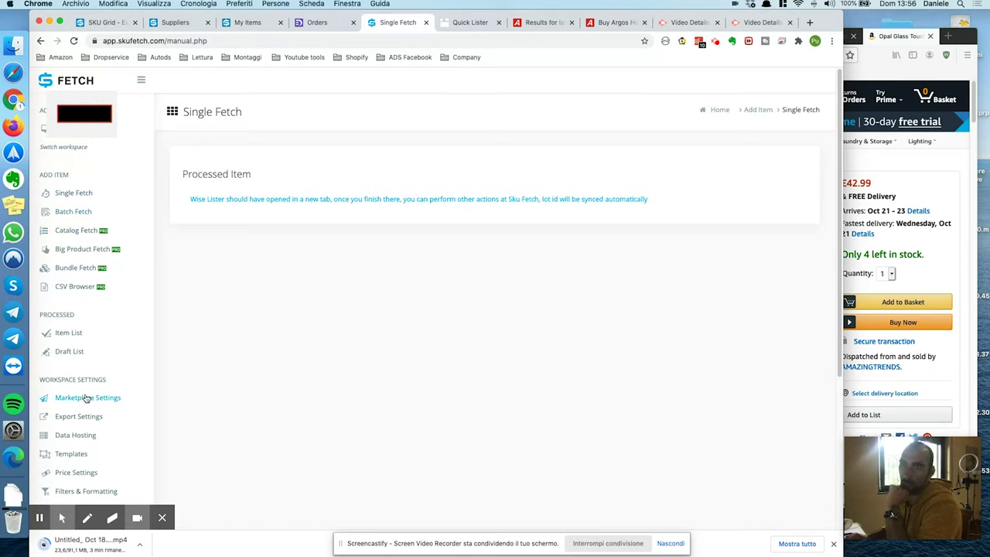
{"action": "scroll", "coordinate": [126, 116], "scroll_direction": "down", "scroll_amount": 5}
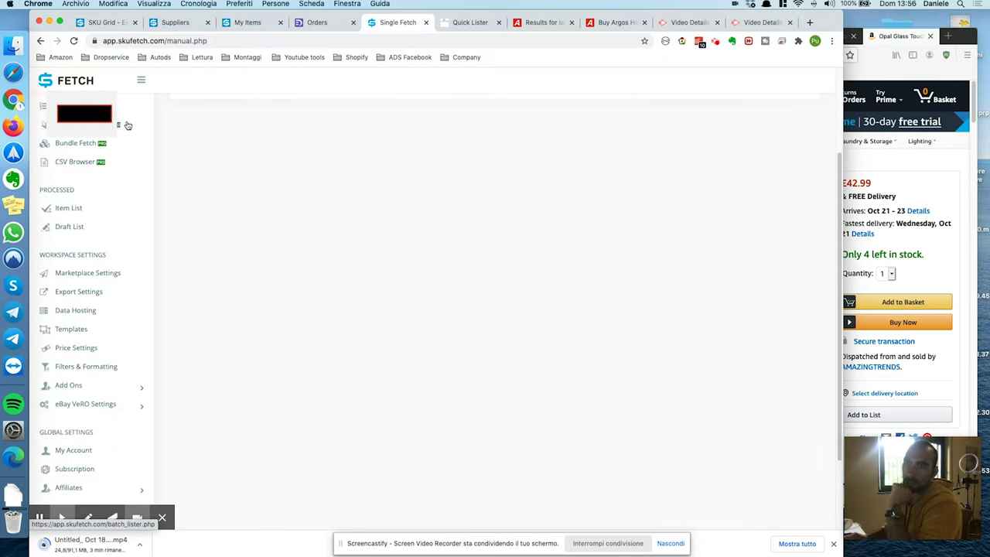
{"action": "scroll", "coordinate": [103, 340], "scroll_direction": "up", "scroll_amount": 2}
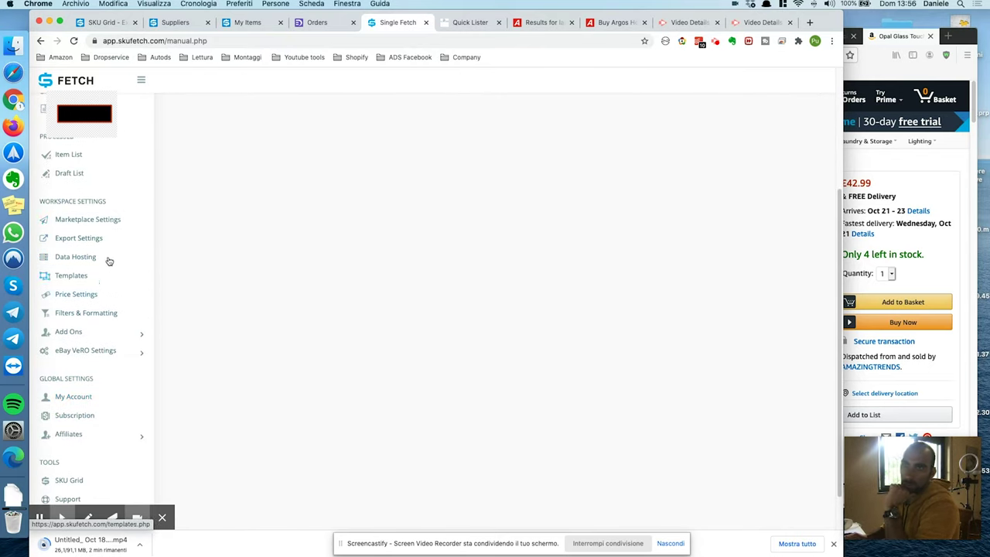
{"action": "left_click", "coordinate": [61, 155]}
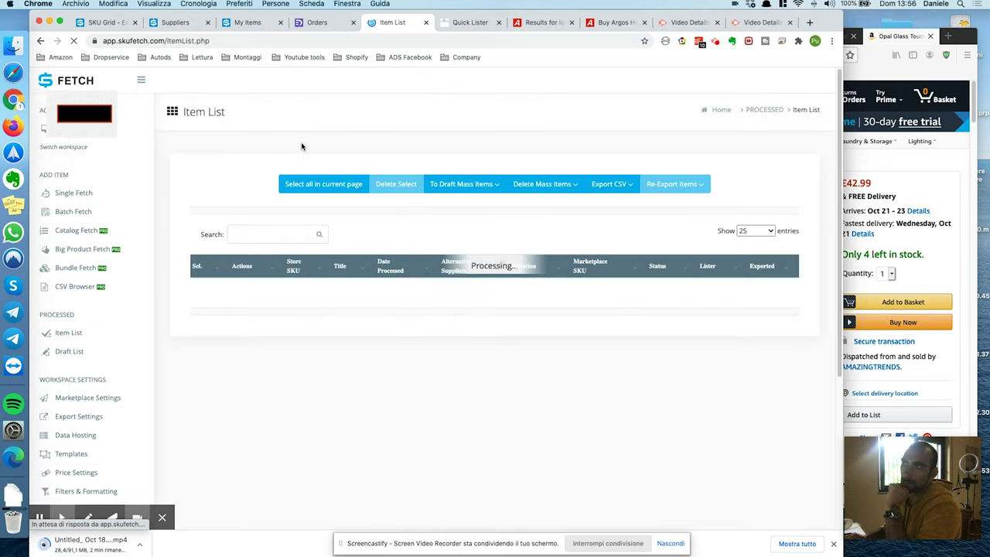
{"action": "scroll", "coordinate": [311, 220], "scroll_direction": "down", "scroll_amount": 2}
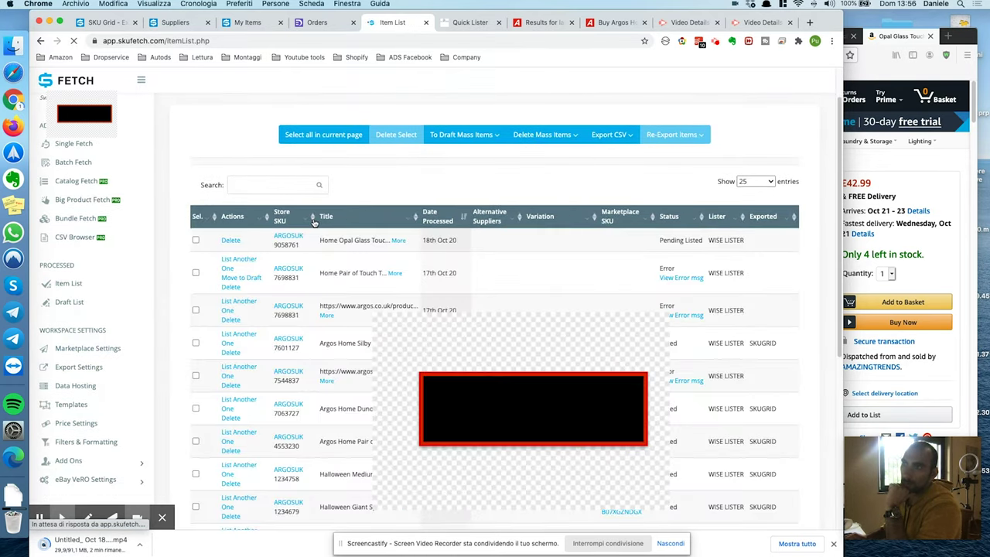
{"action": "scroll", "coordinate": [354, 232], "scroll_direction": "down", "scroll_amount": 5}
{"action": "scroll", "coordinate": [354, 232], "scroll_direction": "up", "scroll_amount": 6}
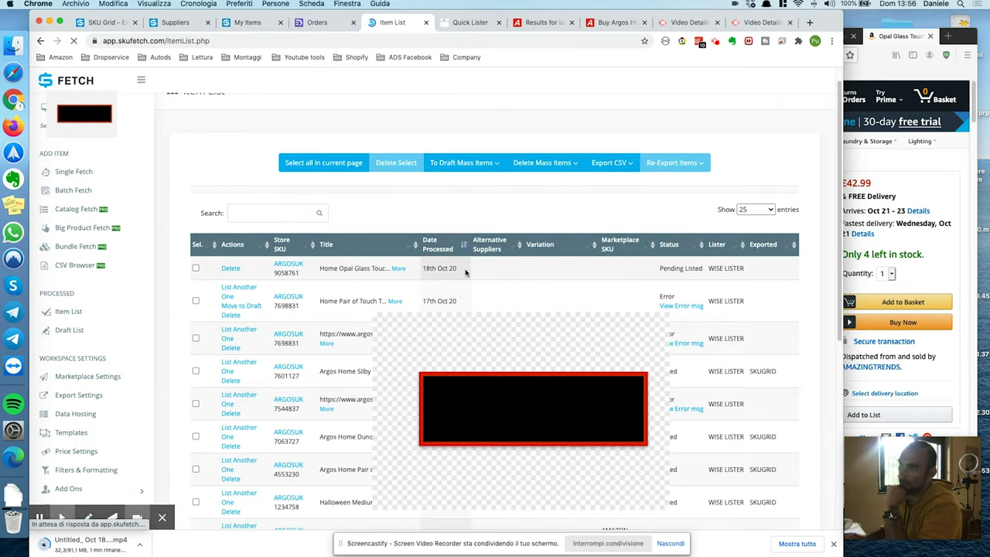
{"action": "left_click_drag", "start_coordinate": [322, 269], "coordinate": [384, 264]}
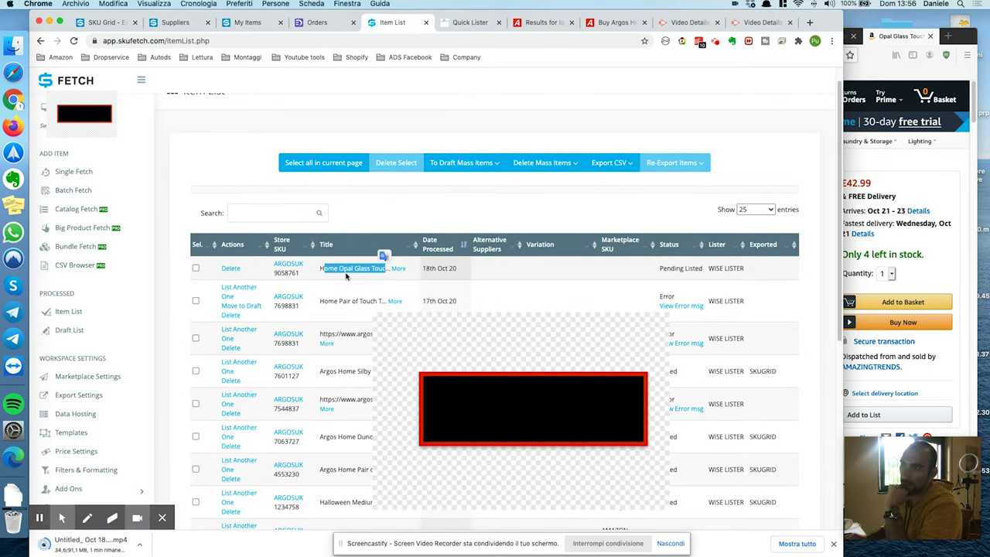
- View the lamp's Argos source page from its entry, and compare the listing statuses in the Item List
{"action": "left_click", "coordinate": [298, 267]}
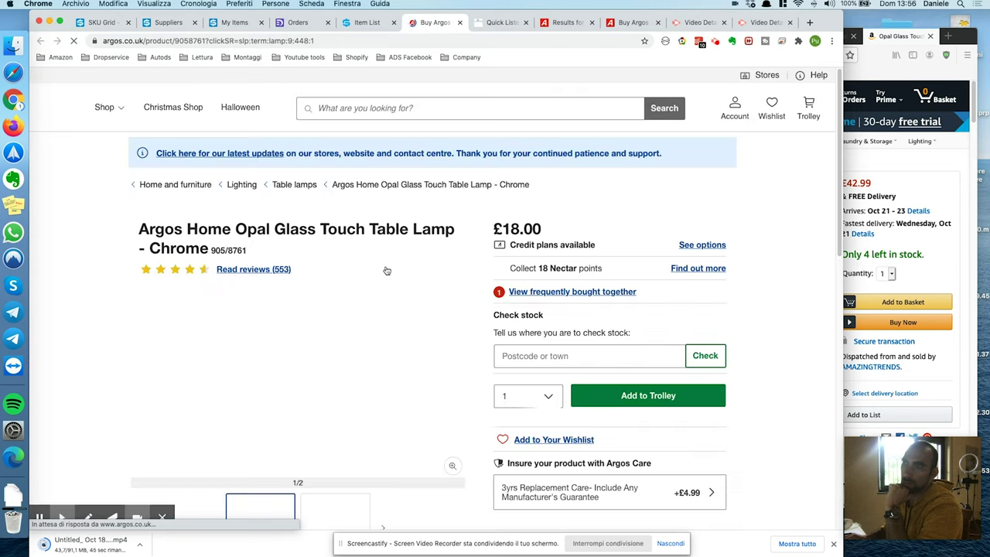
{"action": "left_click", "coordinate": [362, 22]}
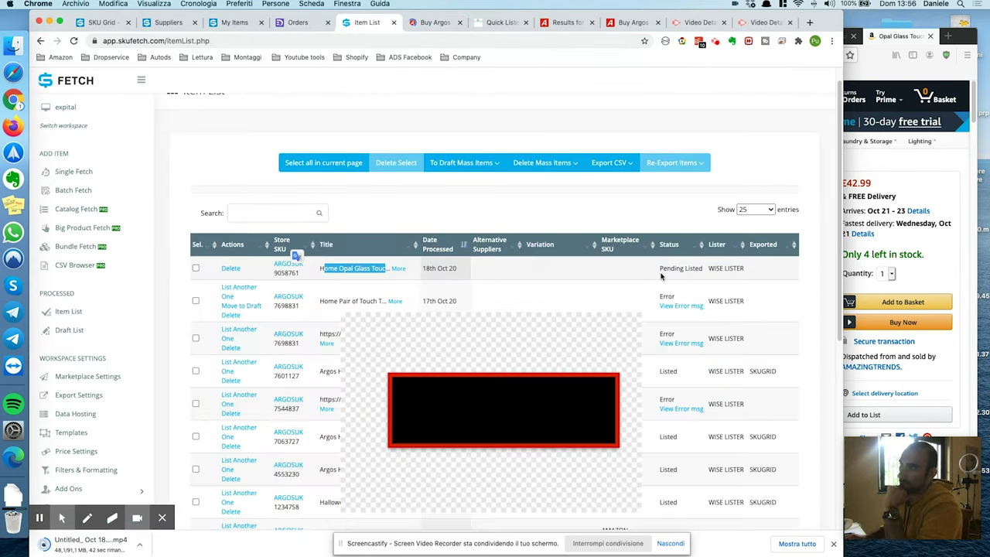
{"action": "left_click_drag", "start_coordinate": [704, 268], "coordinate": [657, 270]}
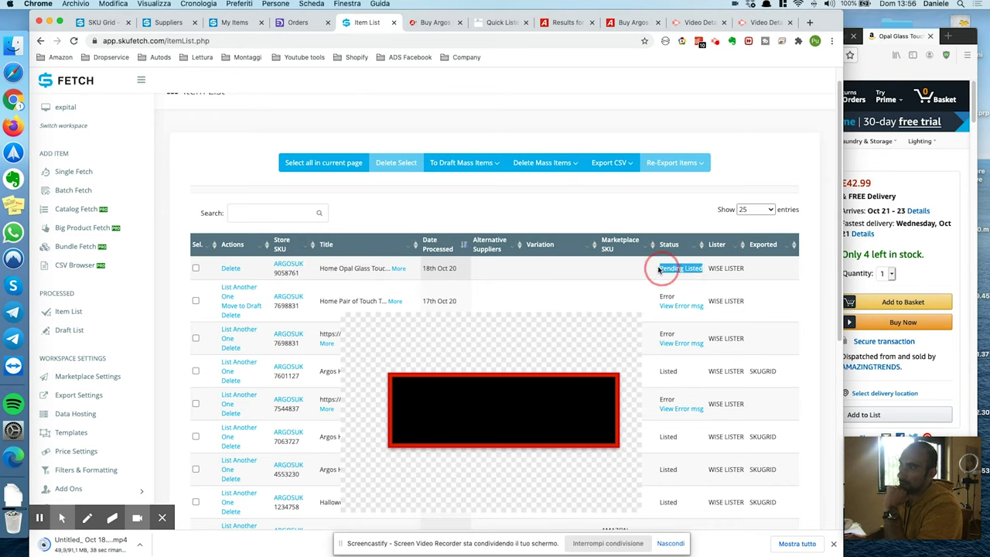
{"action": "left_click", "coordinate": [686, 270]}
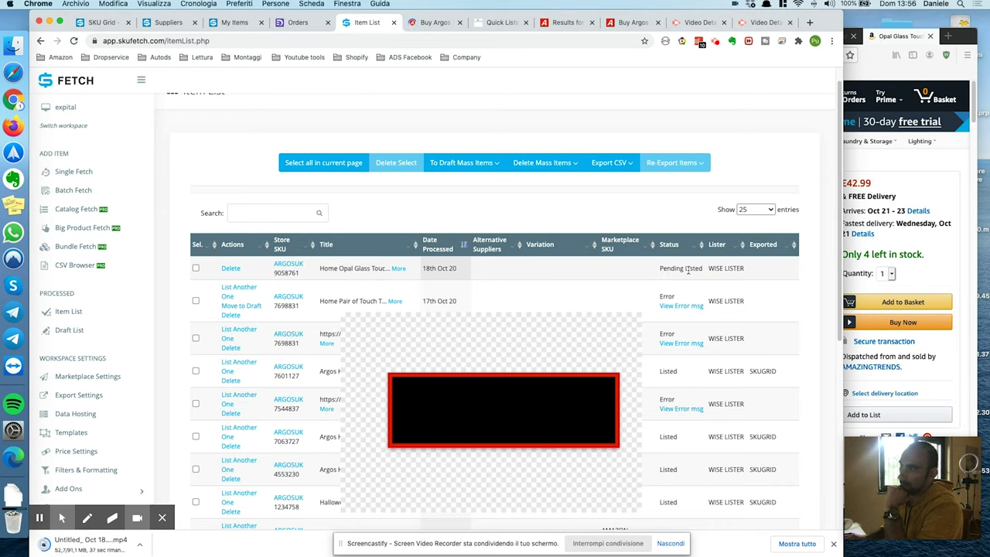
{"action": "left_click_drag", "start_coordinate": [679, 370], "coordinate": [658, 375]}
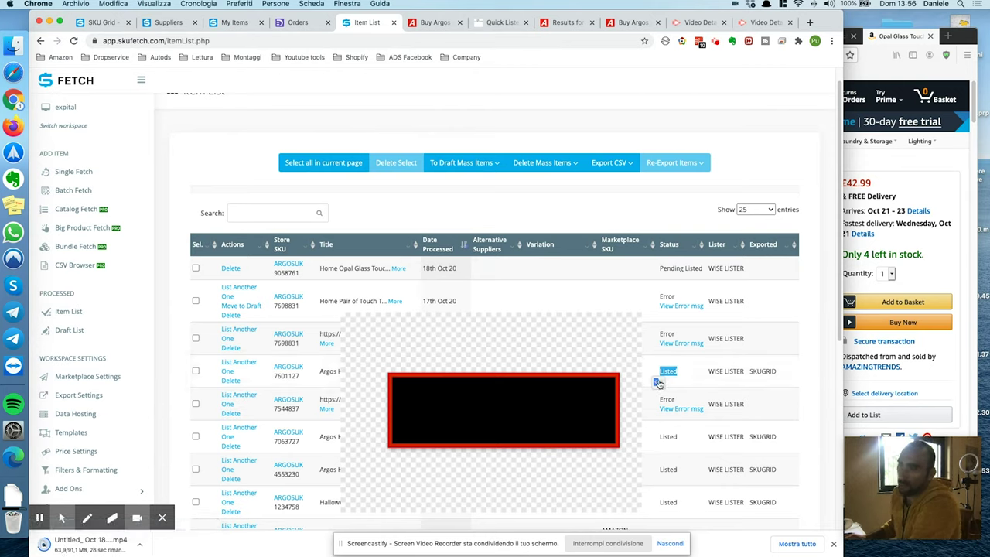
- Read the error message for the Home Pair of Touch item and close it
{"action": "left_click", "coordinate": [665, 307]}
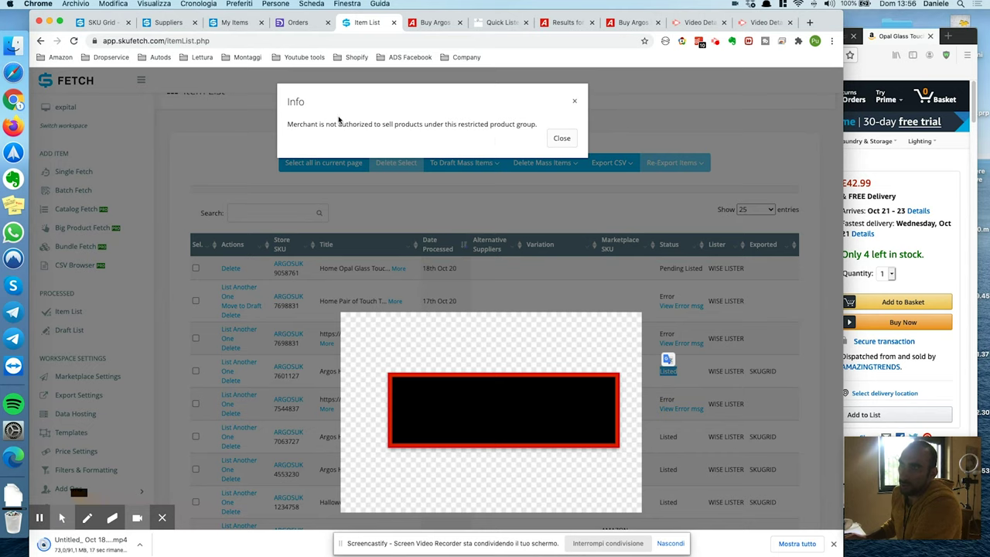
{"action": "left_click_drag", "start_coordinate": [293, 125], "coordinate": [338, 129]}
{"action": "left_click", "coordinate": [300, 134]}
{"action": "left_click", "coordinate": [327, 128]}
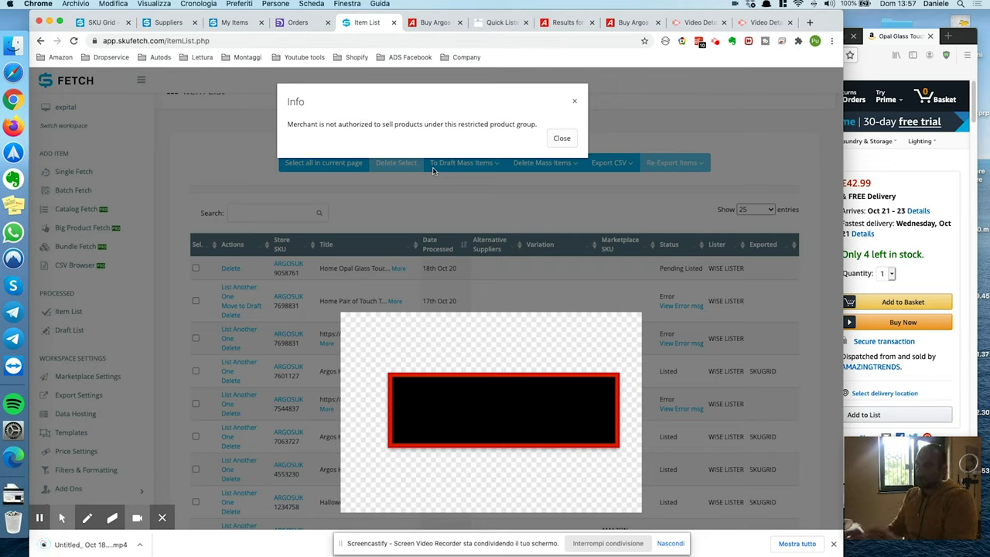
{"action": "left_click", "coordinate": [558, 139]}
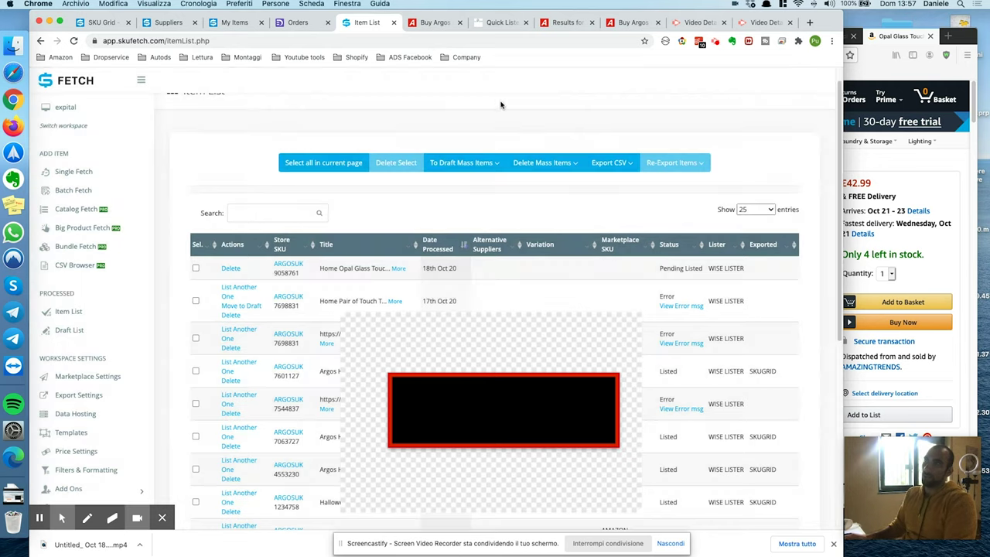
- Switch to the Firefox window and review the account overview on the Amazon Seller Central home page
{"action": "left_click", "coordinate": [705, 271]}
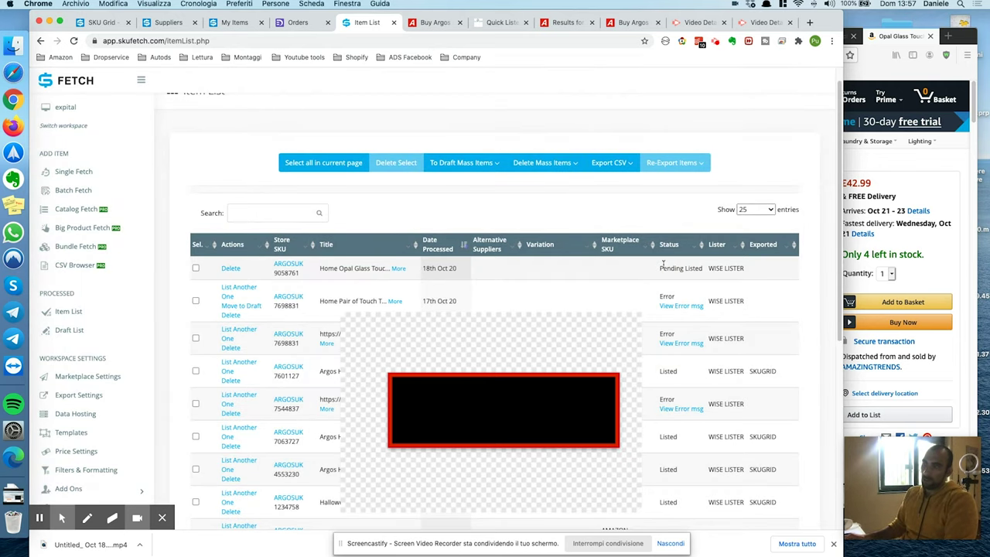
{"action": "left_click", "coordinate": [932, 230]}
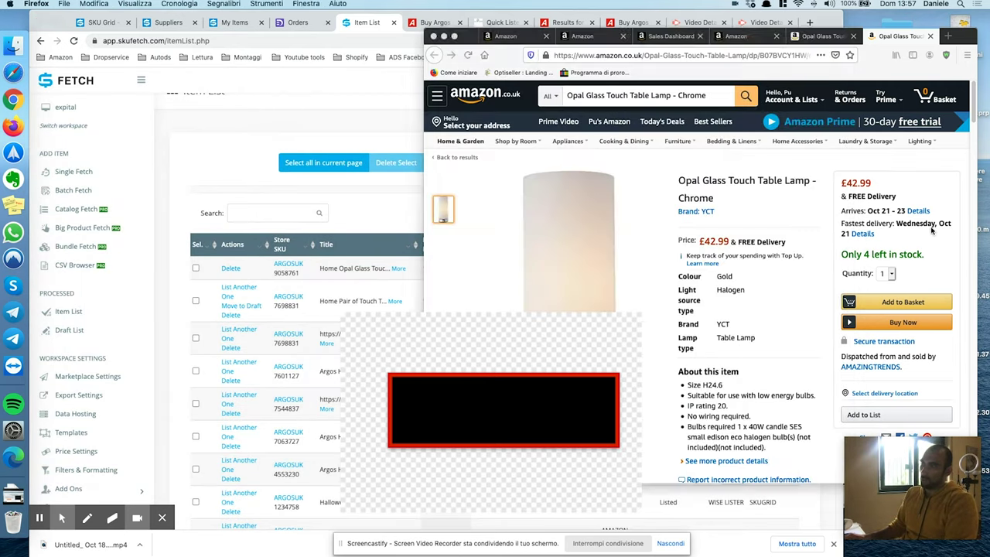
{"action": "left_click", "coordinate": [581, 36]}
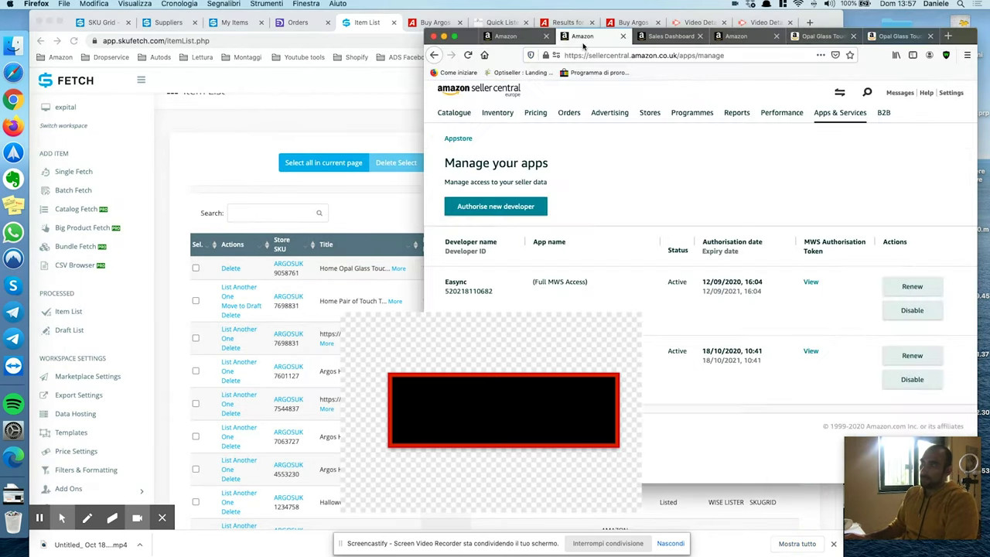
{"action": "left_click", "coordinate": [523, 37]}
{"action": "scroll", "coordinate": [721, 169], "scroll_direction": "down", "scroll_amount": 5}
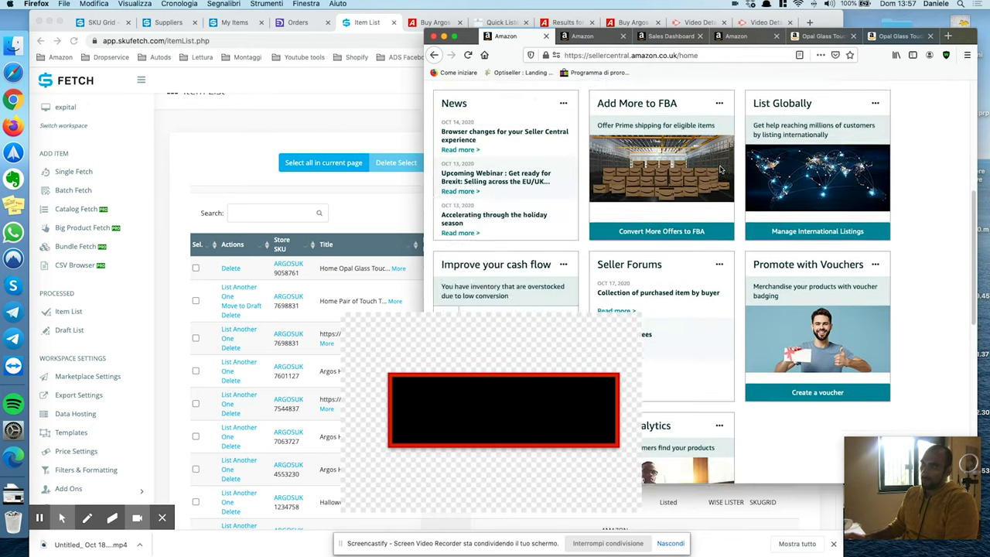
{"action": "scroll", "coordinate": [721, 169], "scroll_direction": "up", "scroll_amount": 5}
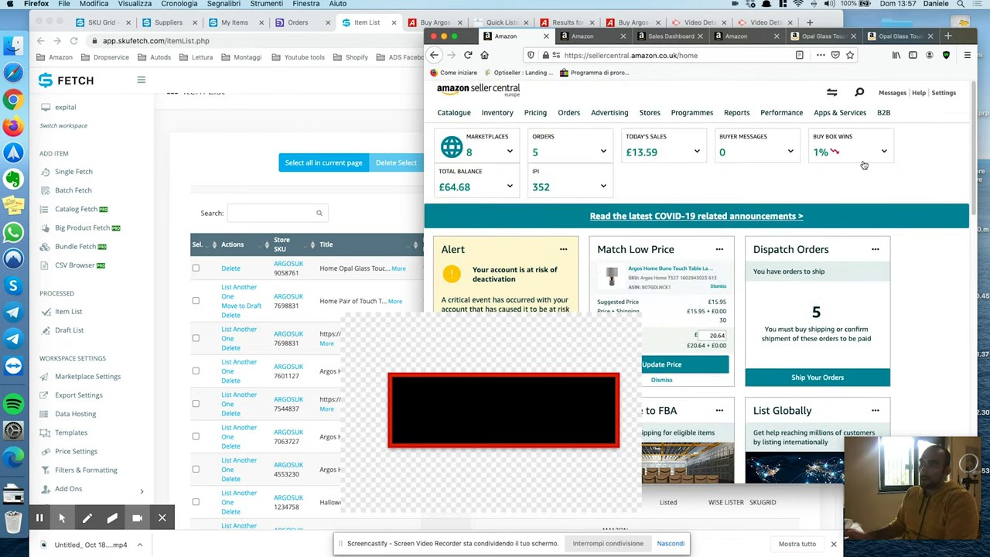
- View the Seller Central Sales Dashboard and examine the month-to-date ordered product sales in the sales snapshot
{"action": "left_click", "coordinate": [664, 39]}
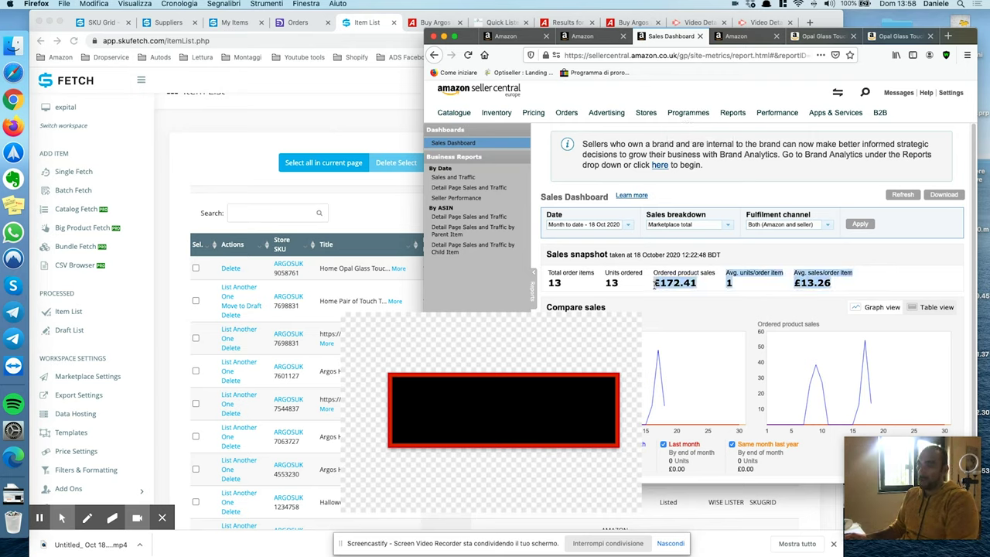
{"action": "left_click_drag", "start_coordinate": [653, 284], "coordinate": [701, 283]}
{"action": "left_click", "coordinate": [704, 284]}
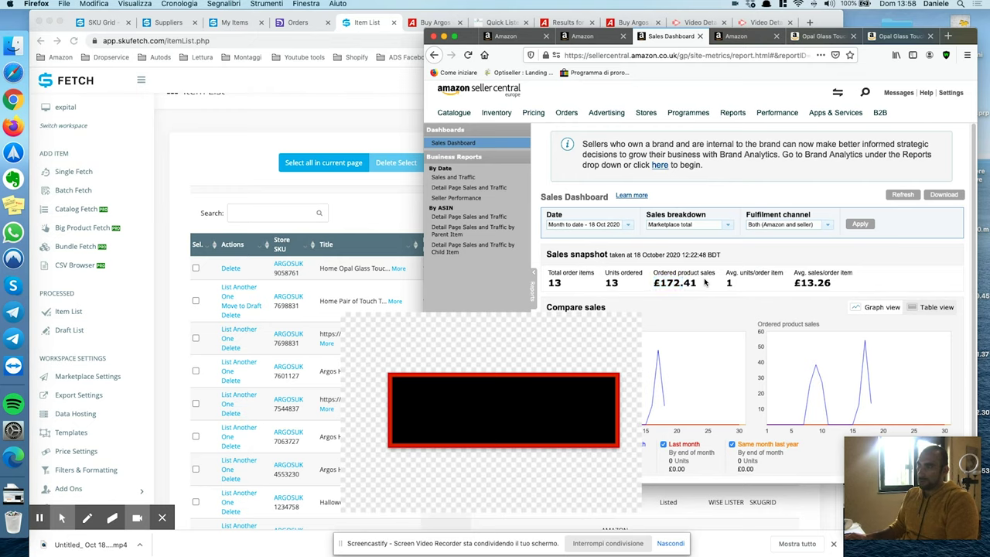
{"action": "left_click_drag", "start_coordinate": [700, 284], "coordinate": [659, 284]}
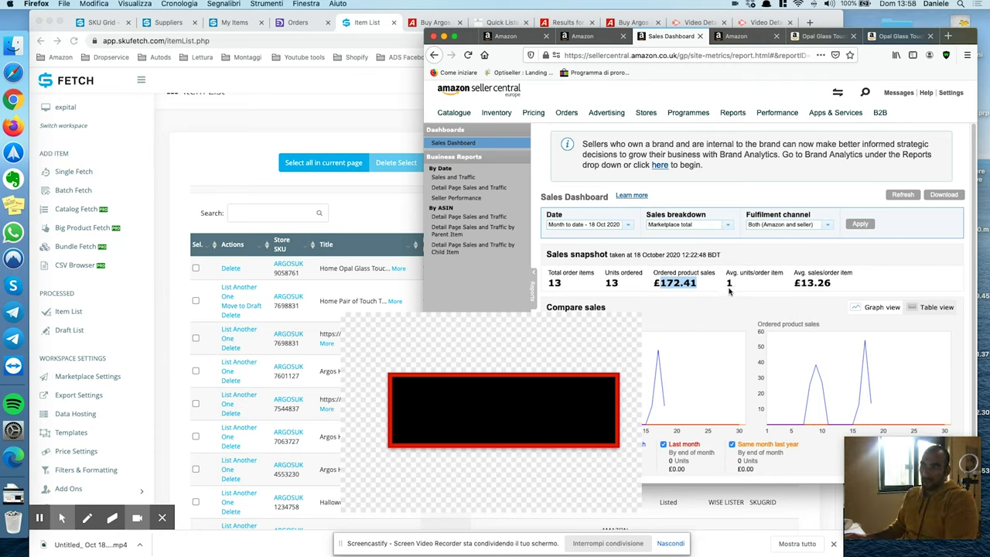
{"action": "left_click", "coordinate": [590, 299]}
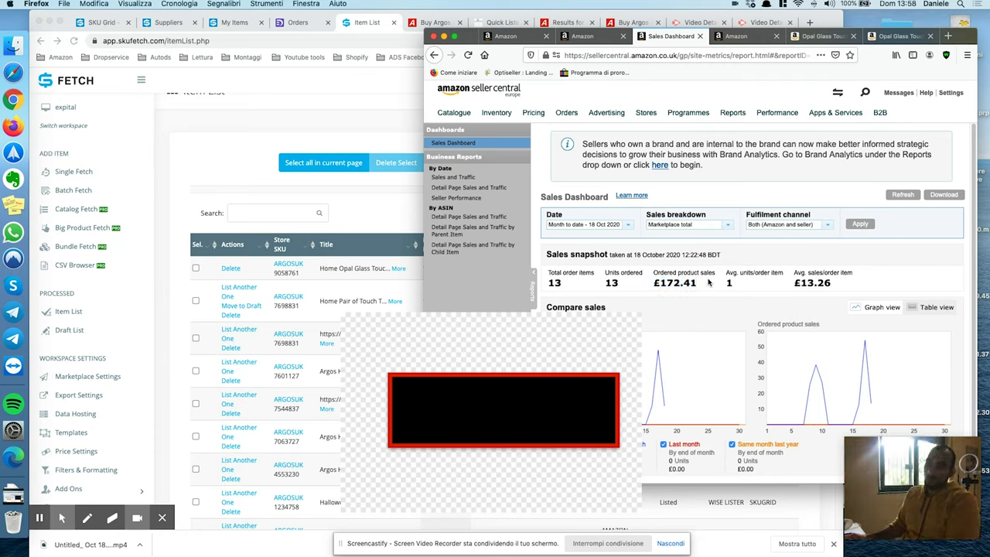
{"action": "left_click_drag", "start_coordinate": [700, 284], "coordinate": [654, 284]}
{"action": "left_click", "coordinate": [688, 285]}
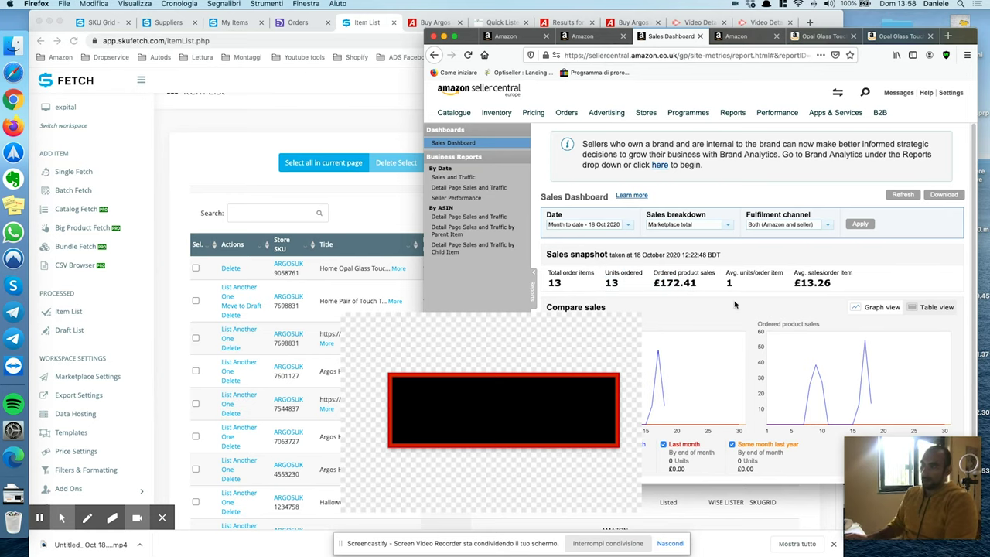